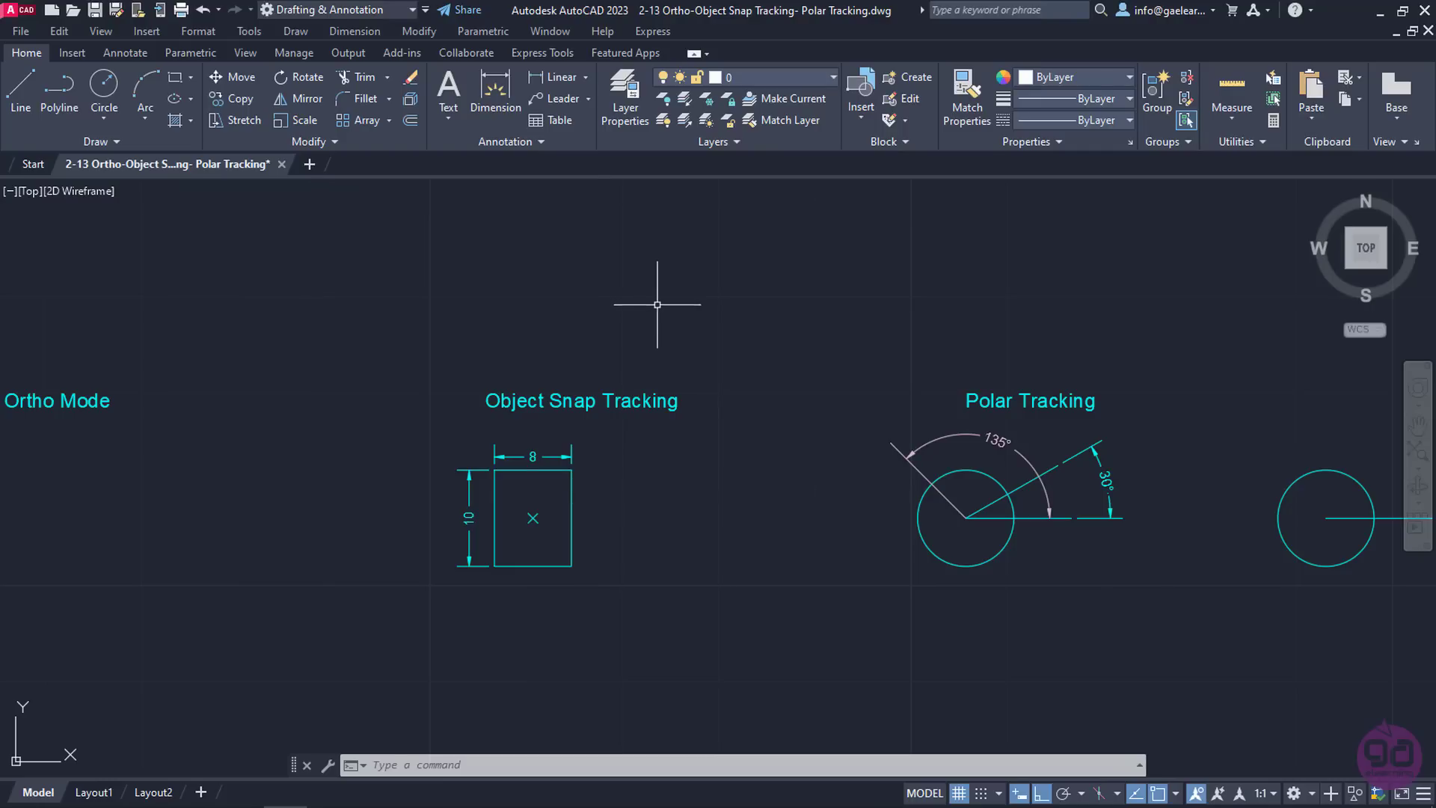
Zoom in and pan until the Ortho Mode label sits centred in the view.
scroll(306, 397, up, 2)
middle_drag(271, 432, 1044, 356)
middle_drag(803, 610, 919, 576)
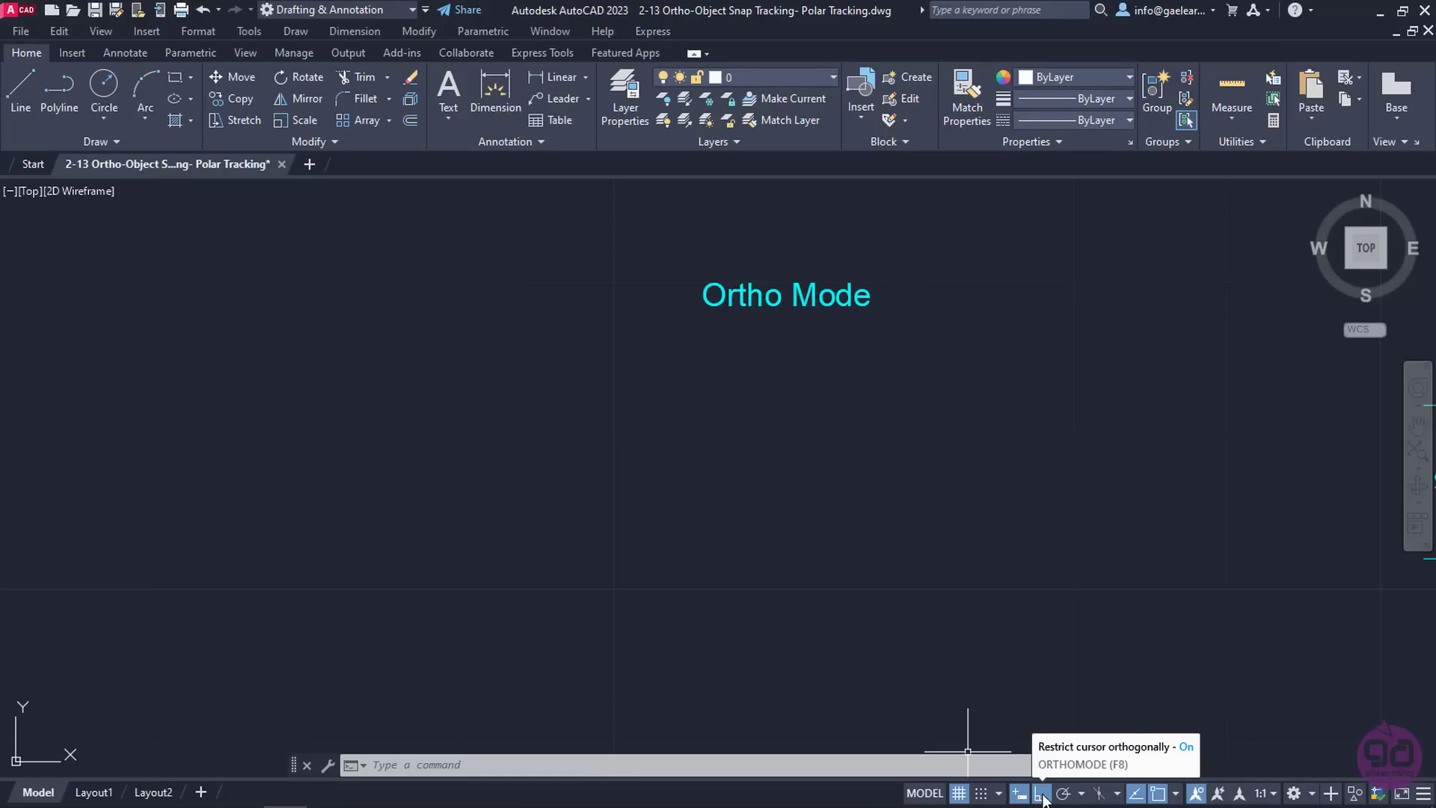
Switch Ortho mode on in the status bar and start the Line command.
click(1422, 793)
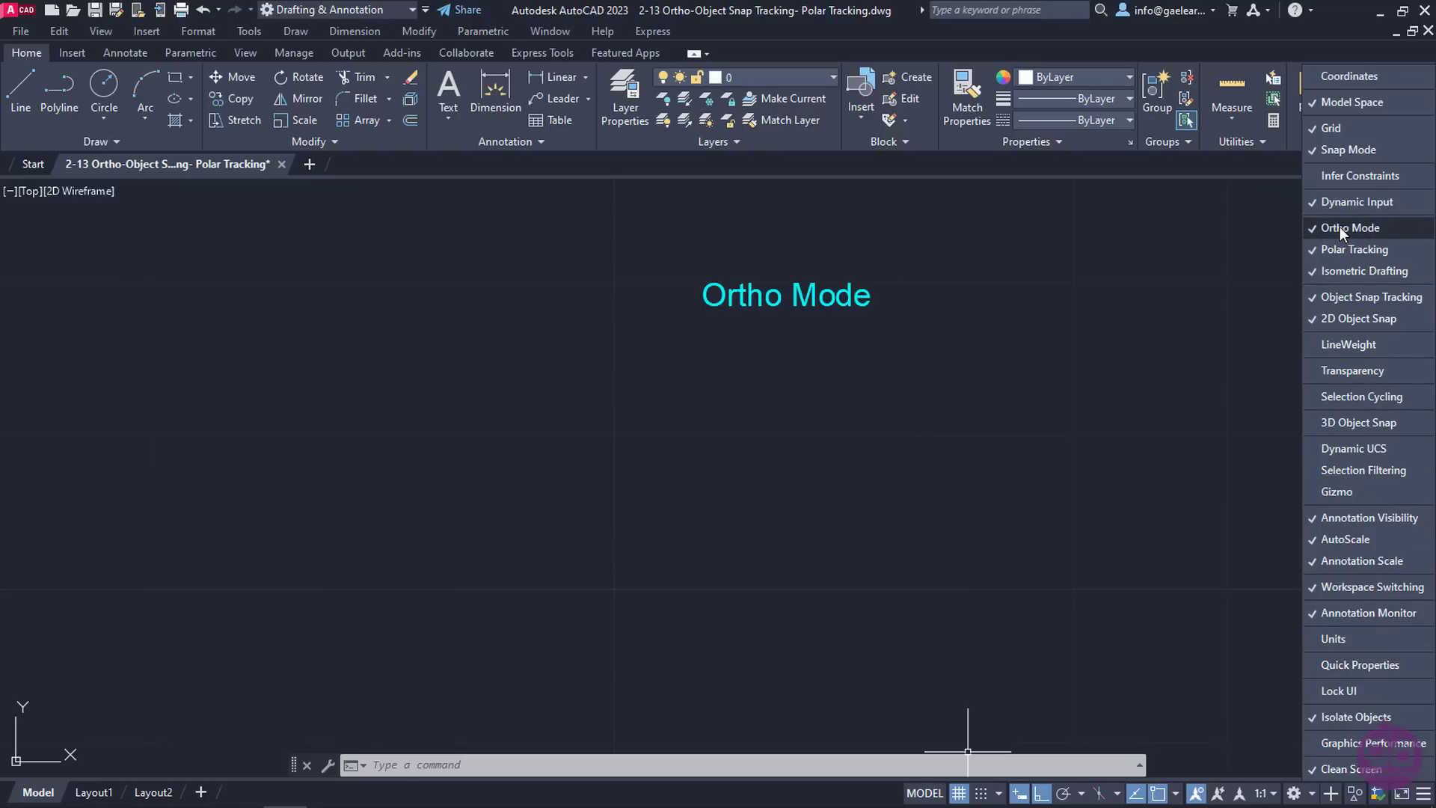
click(1169, 384)
click(1042, 796)
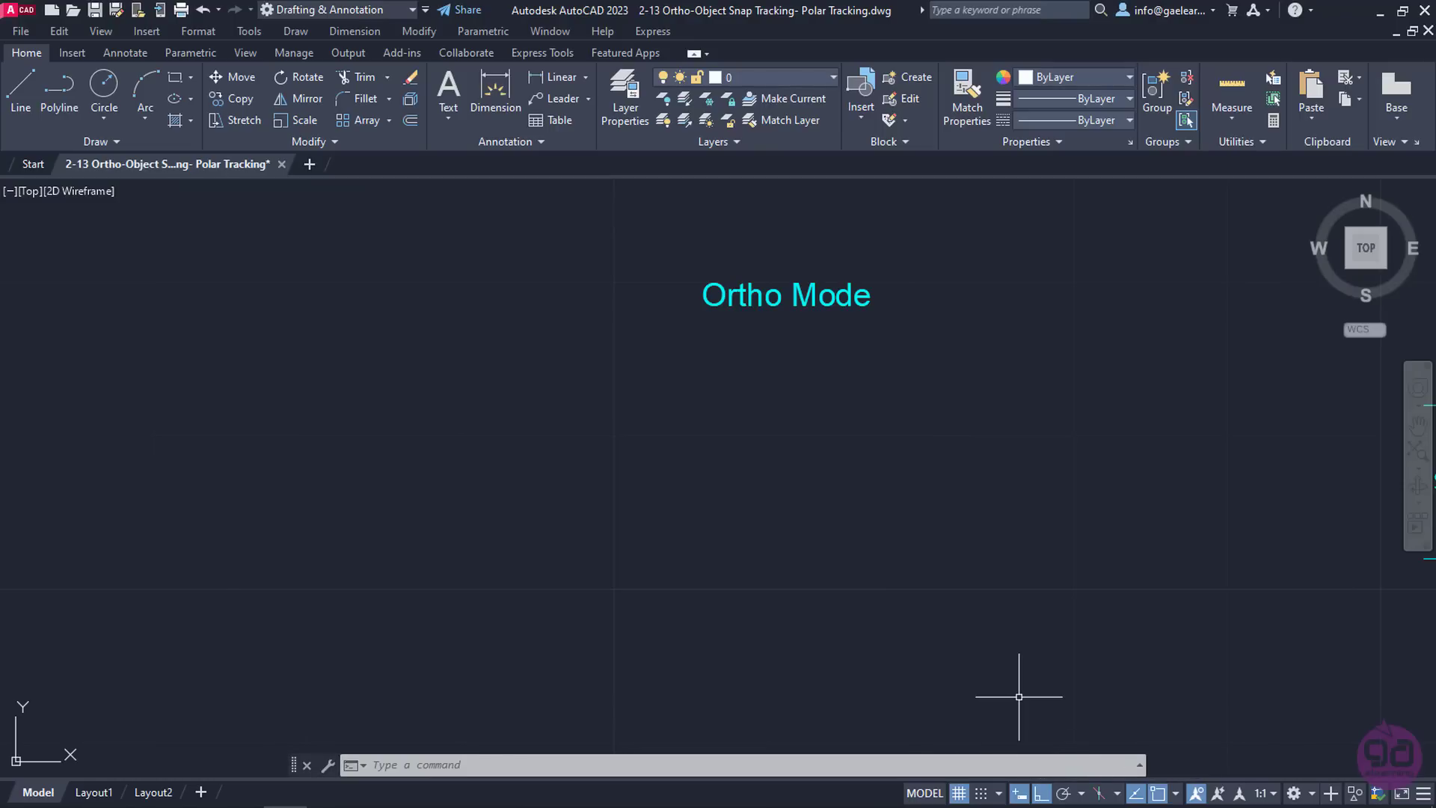
click(30, 92)
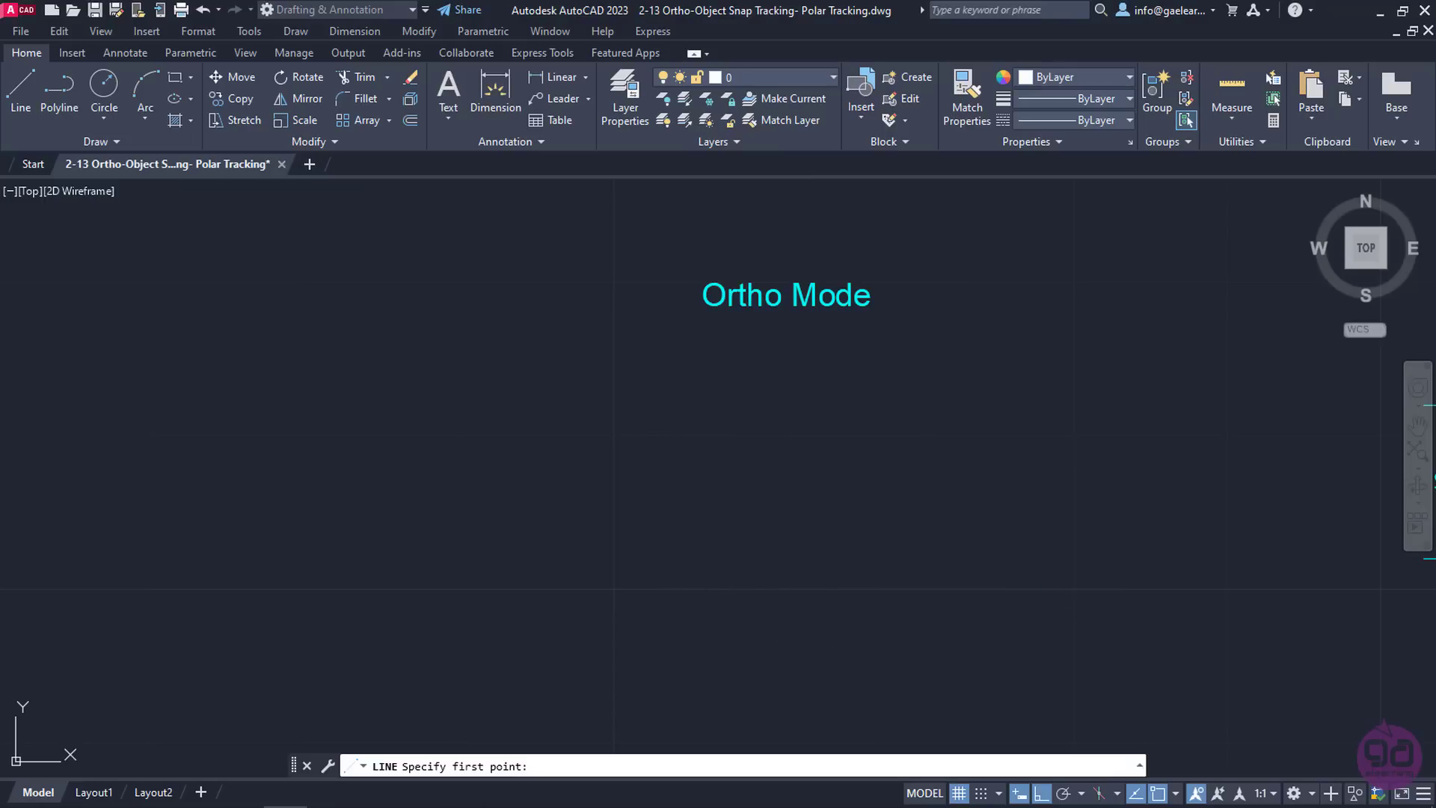
Draw a horizontal segment leftward, then a vertical segment upward, forming a right-angled L.
click(887, 573)
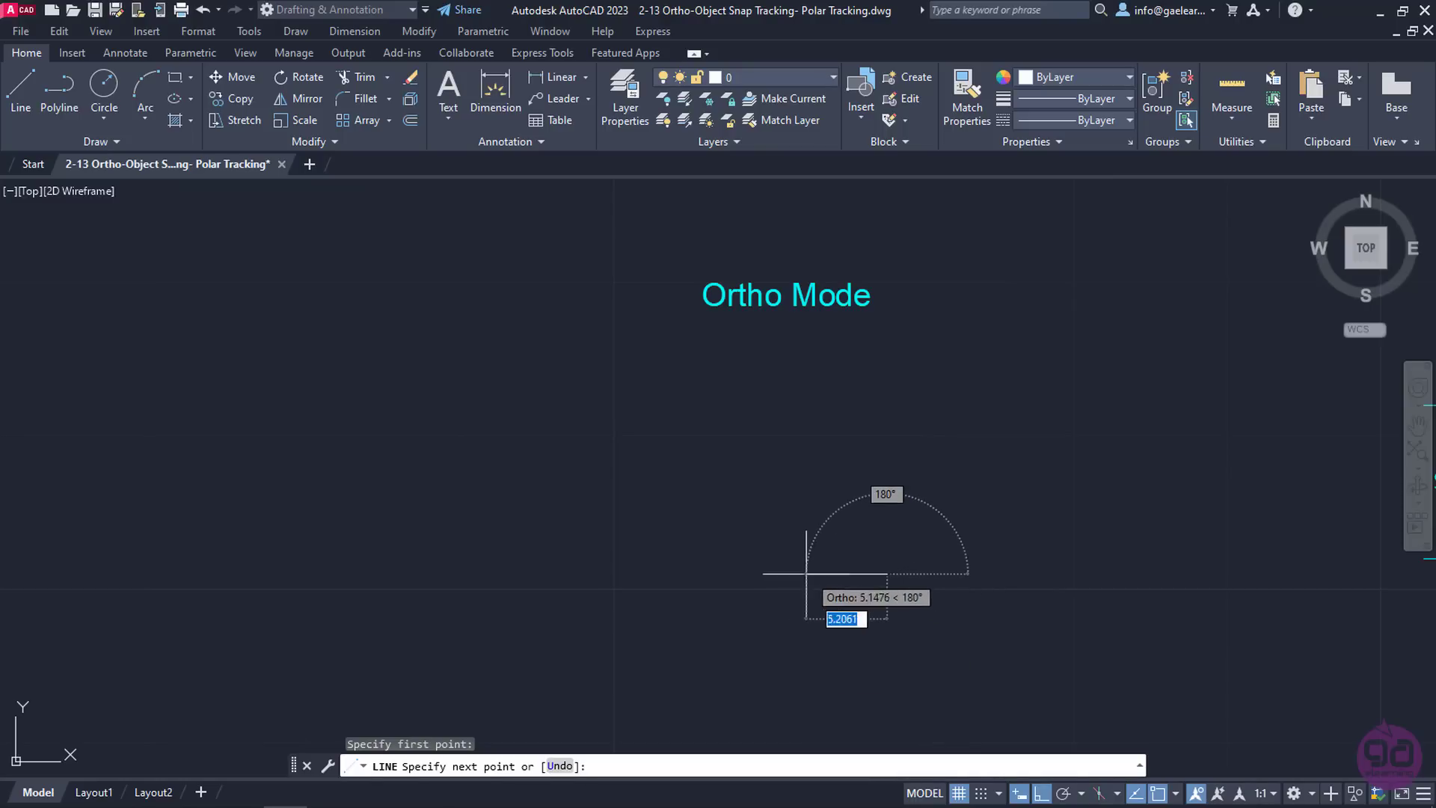
click(685, 560)
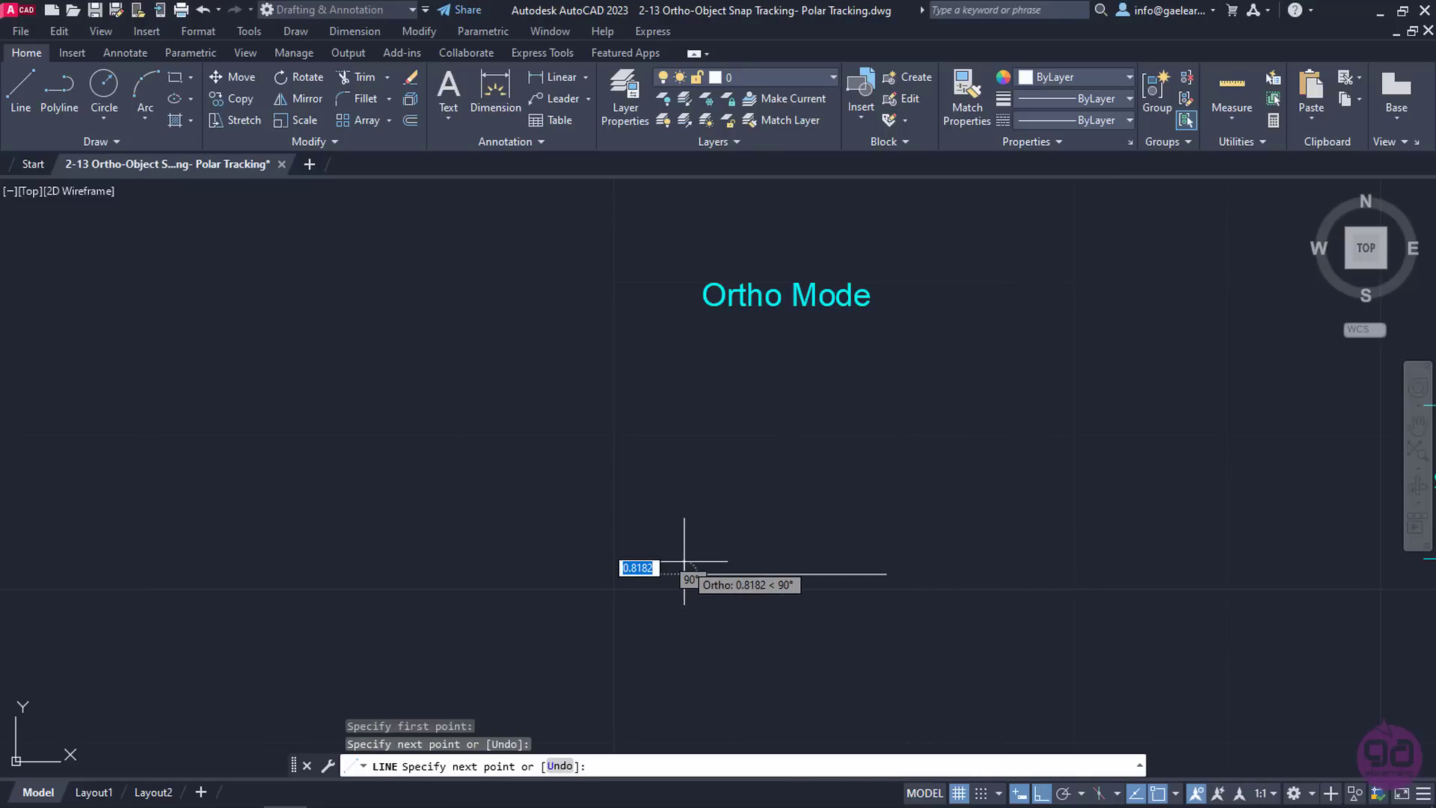
click(684, 358)
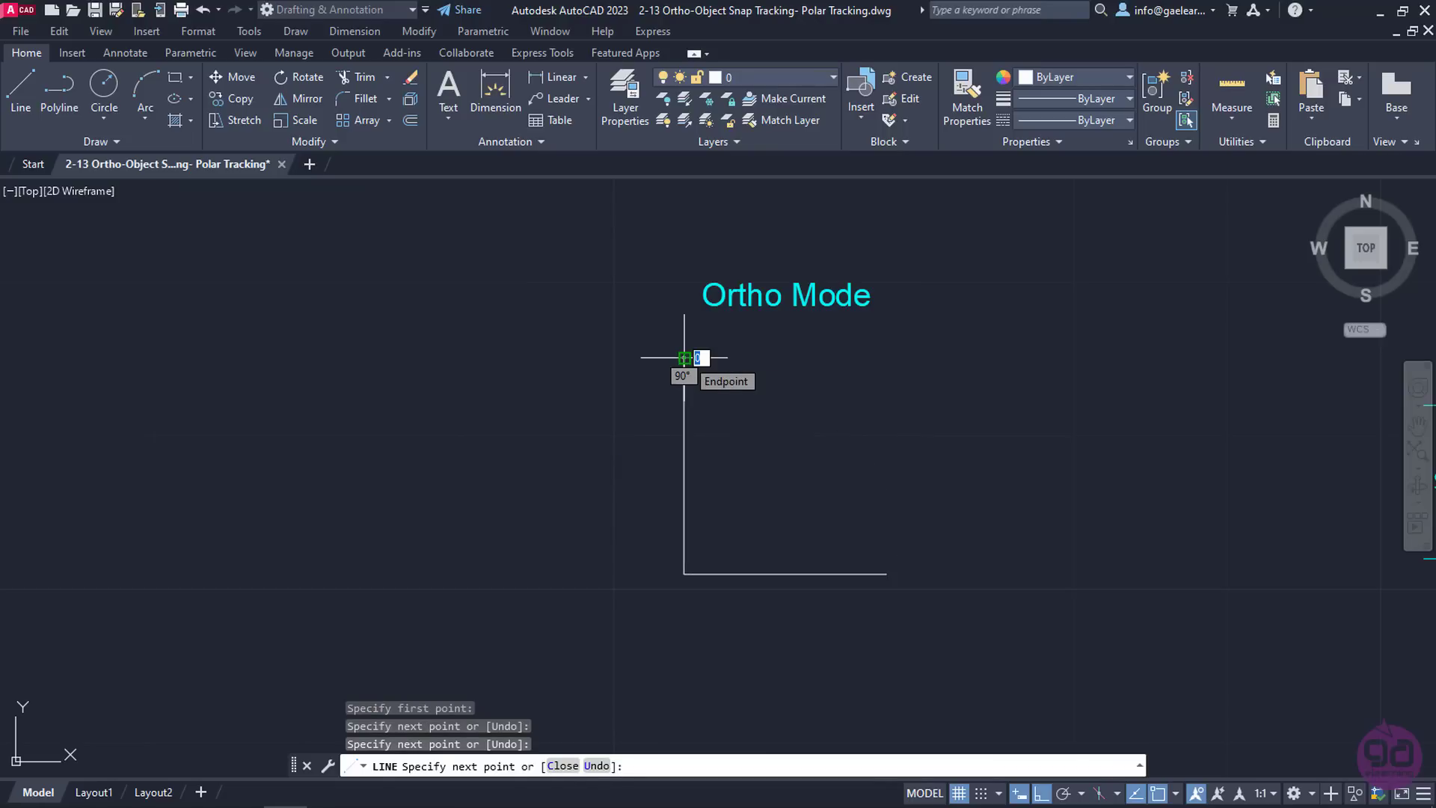
key(Return)
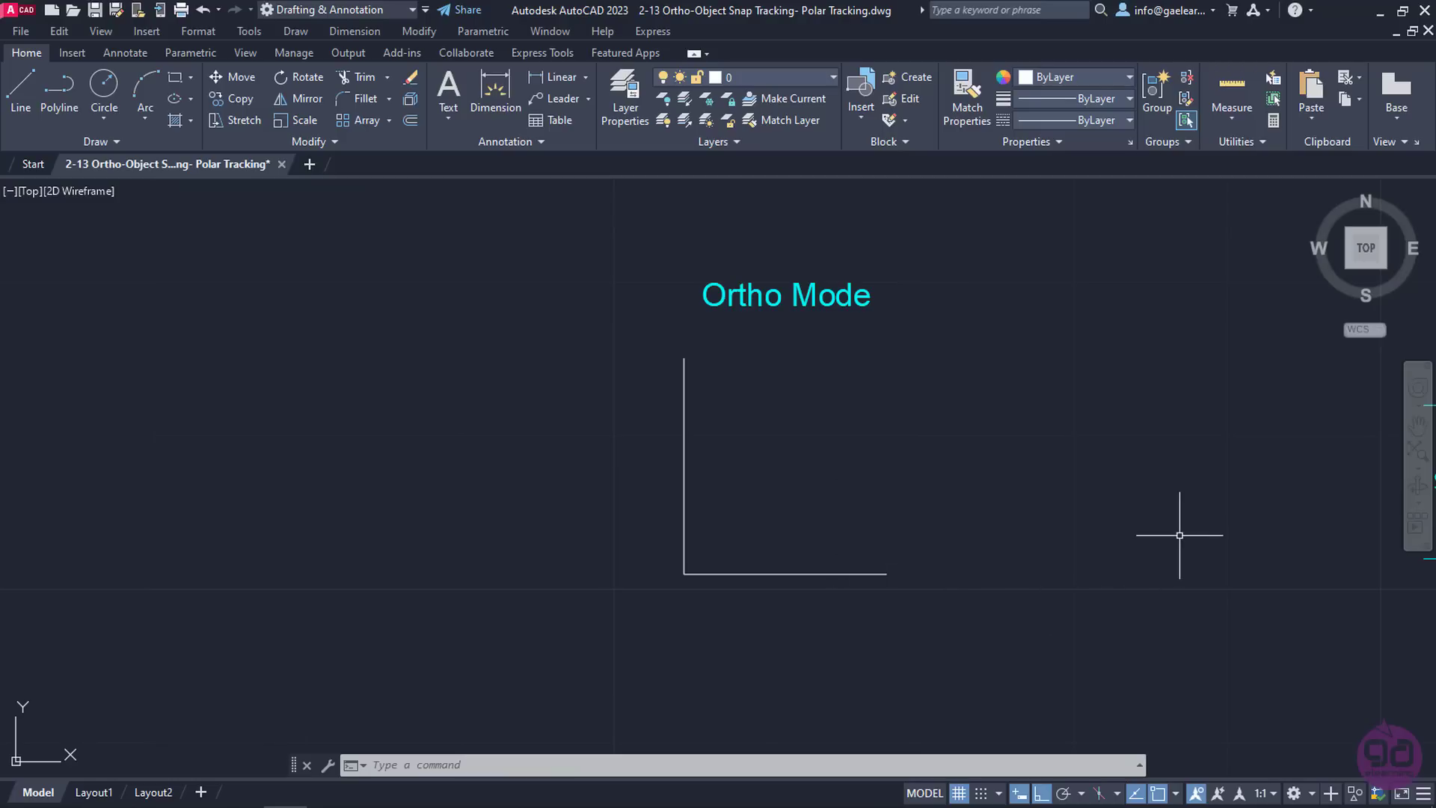
mouse_move(1179, 535)
middle_down()
mouse_move(551, 573)
mouse_move(332, 535)
mouse_move(549, 607)
mouse_move(239, 616)
middle_up()
Zoom to the 8 by 10 rectangle and confirm Endpoint, Midpoint and Center snaps are enabled.
scroll(362, 545, up, 2)
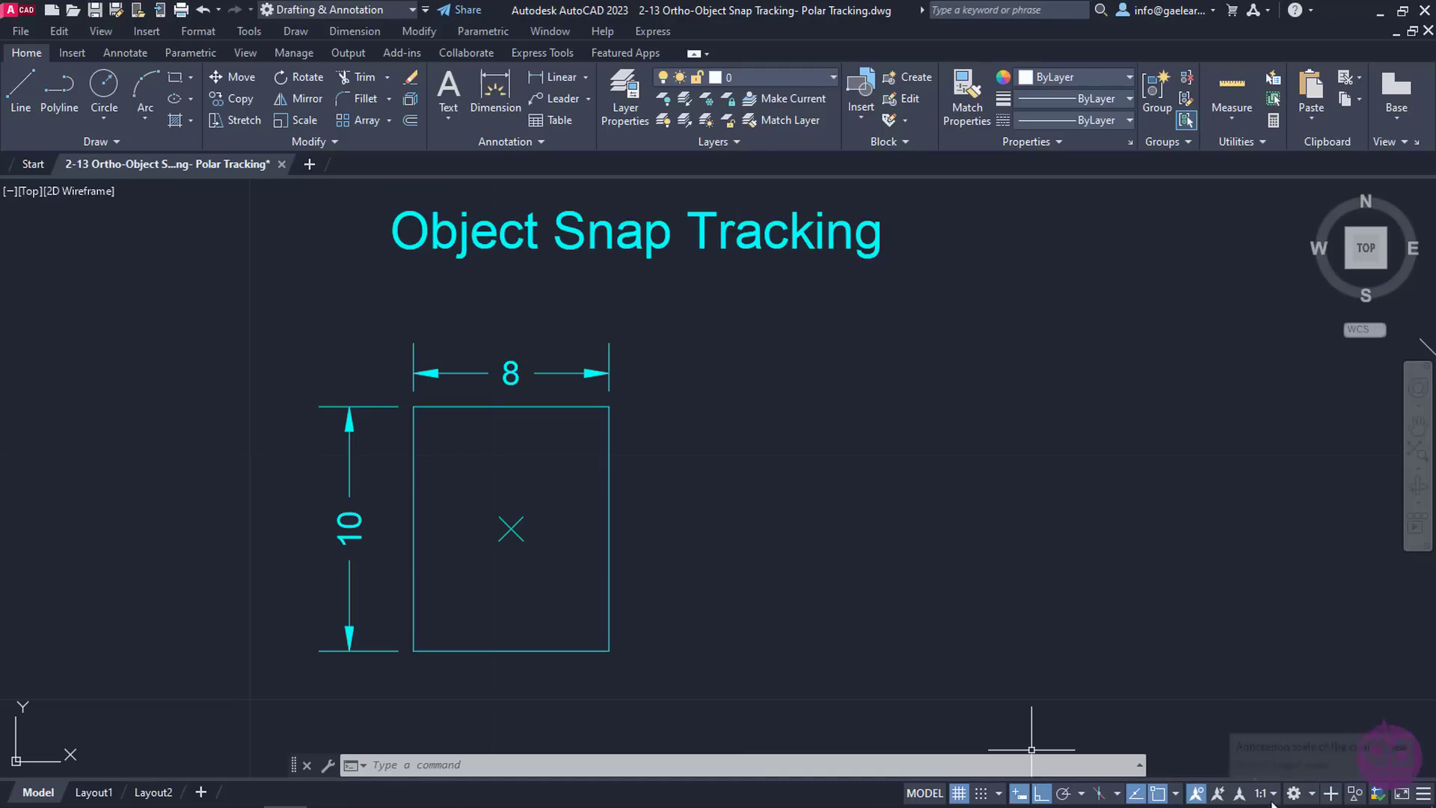
click(1423, 798)
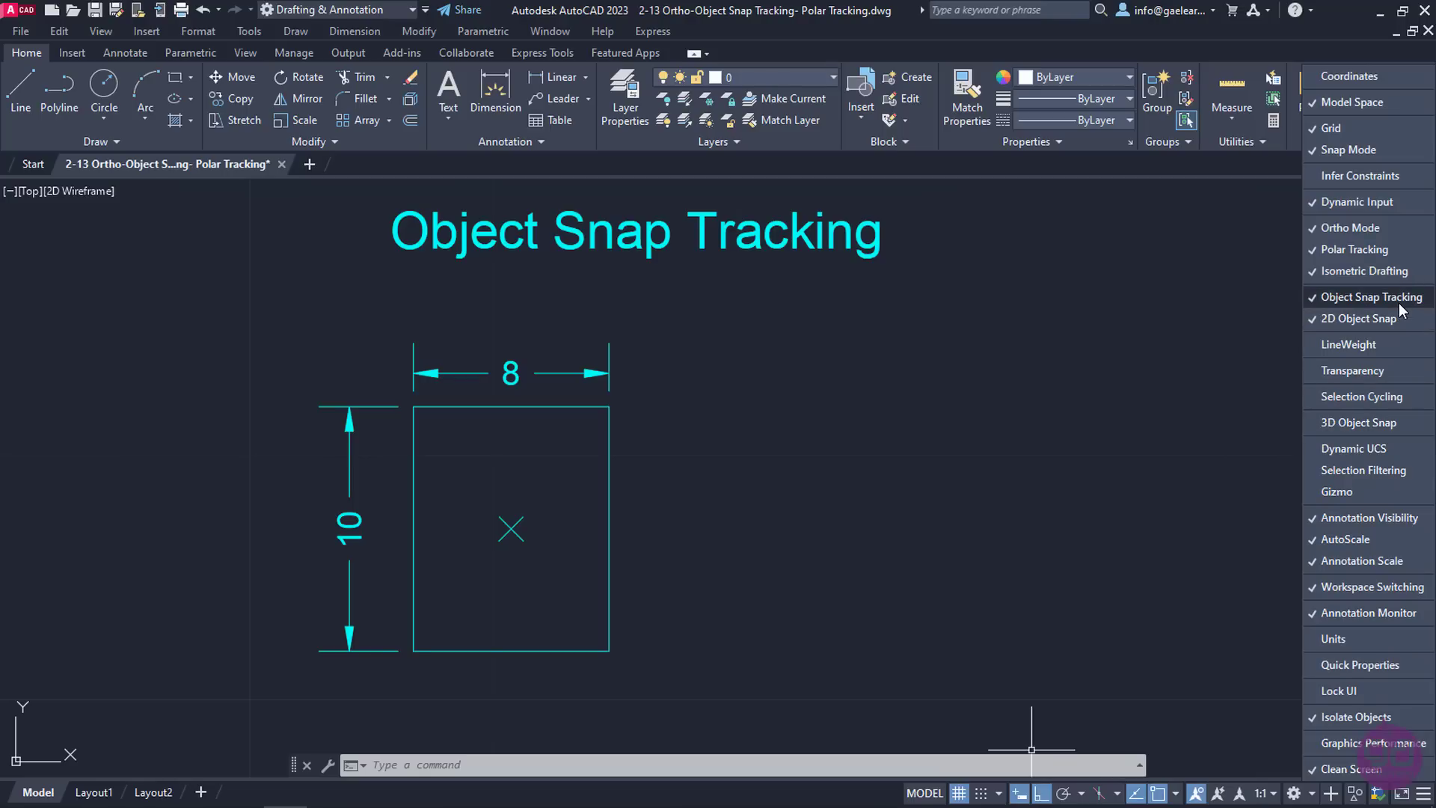
click(1212, 349)
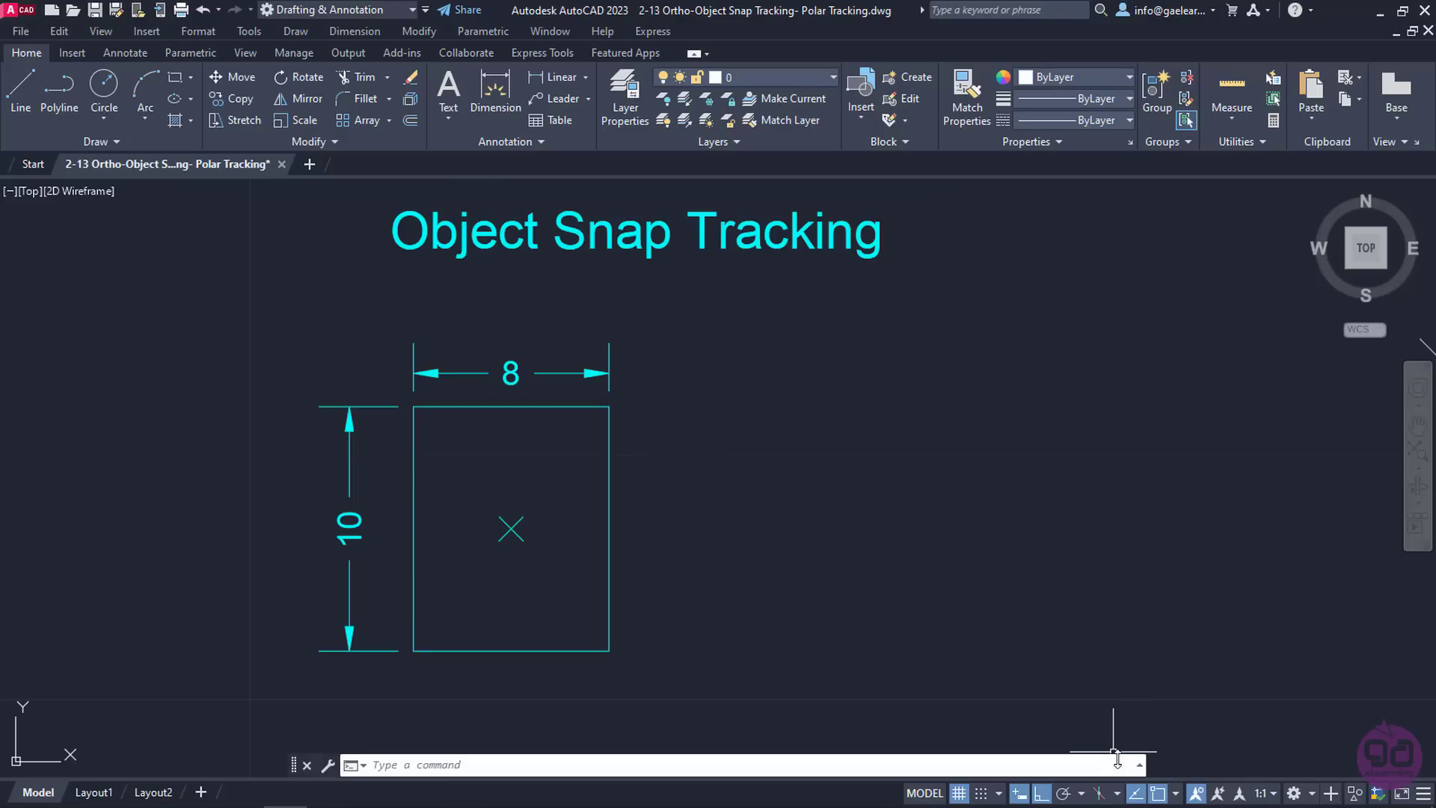
click(1172, 793)
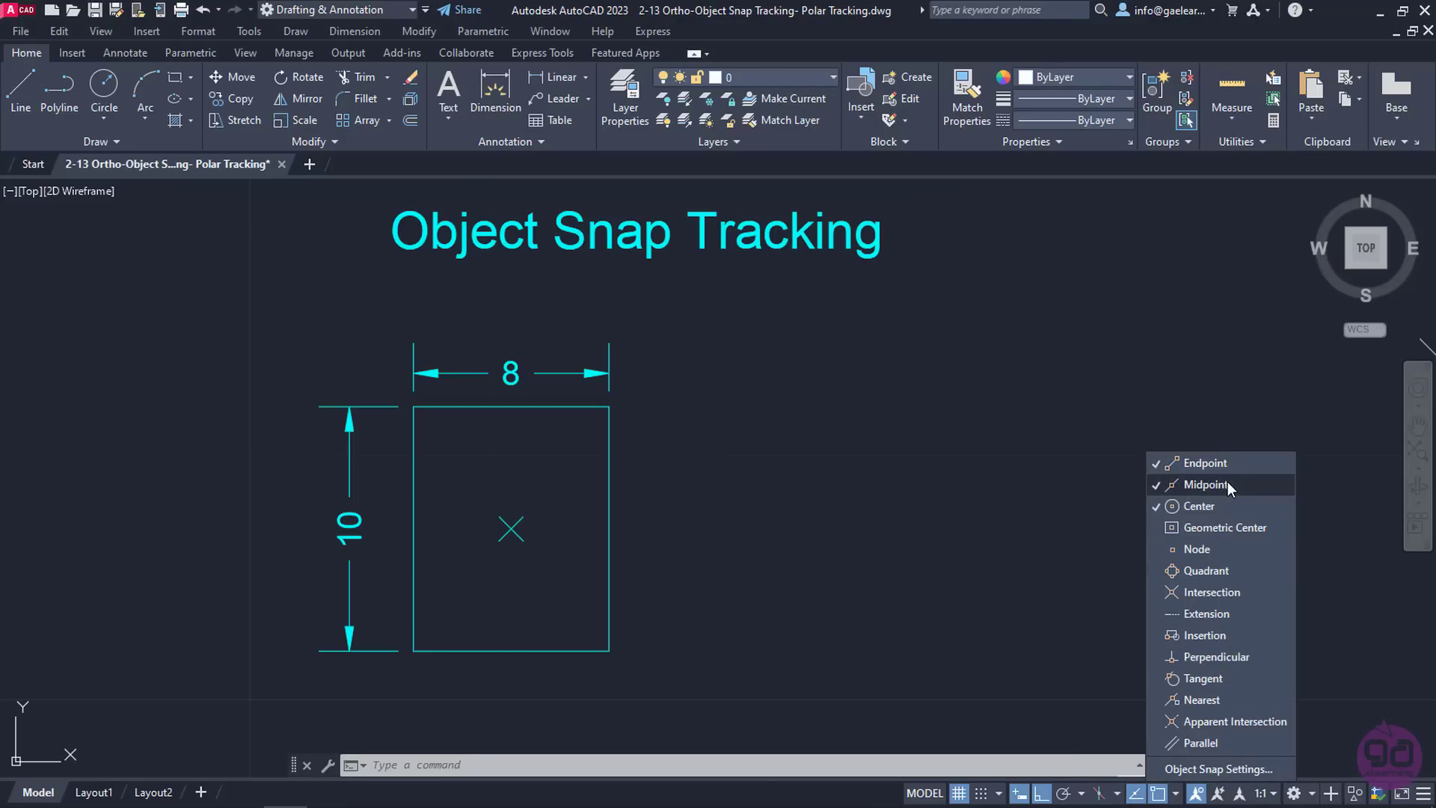
click(1068, 499)
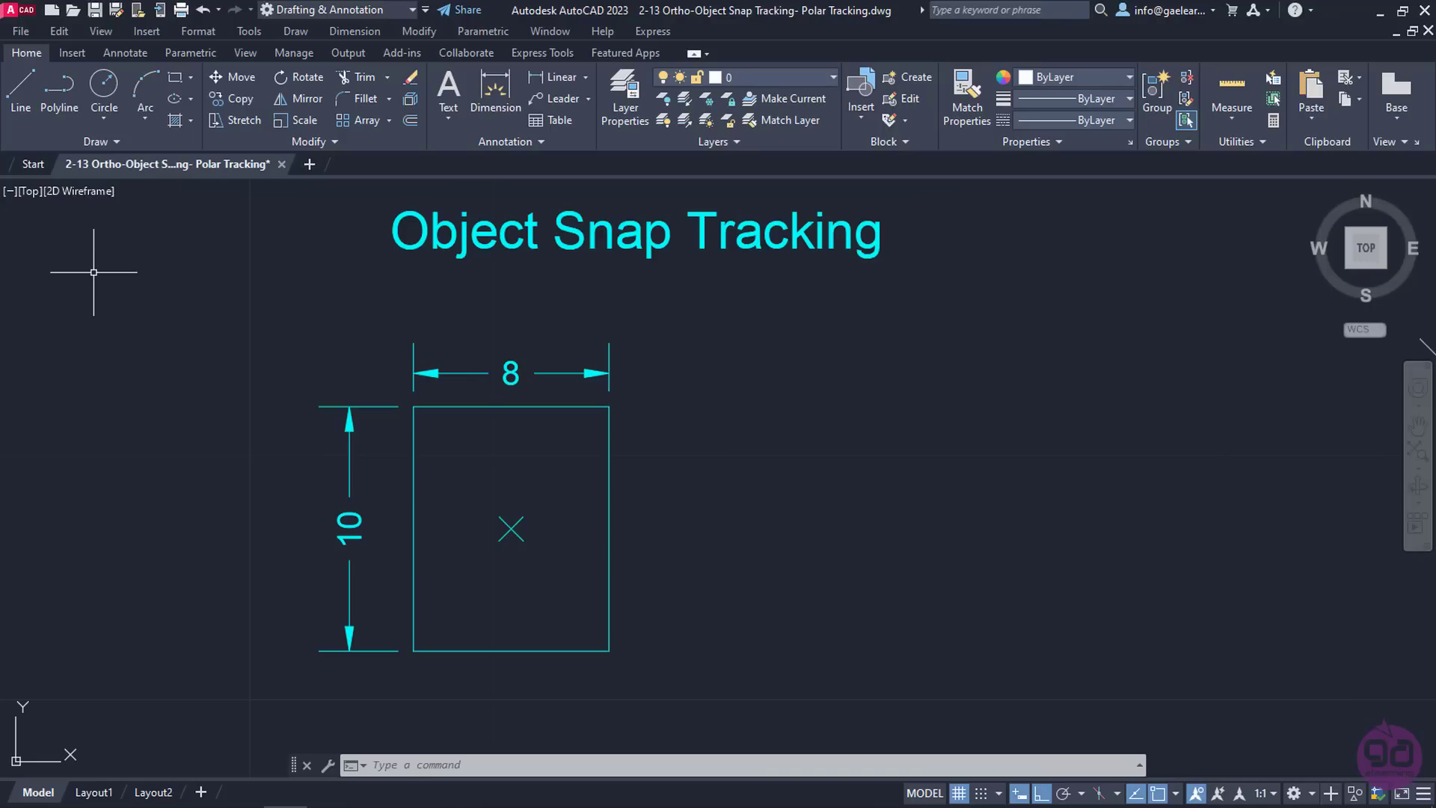
Draw a closed 8 by 10 polyline rectangle starting 7 units right of the top-right corner.
click(59, 88)
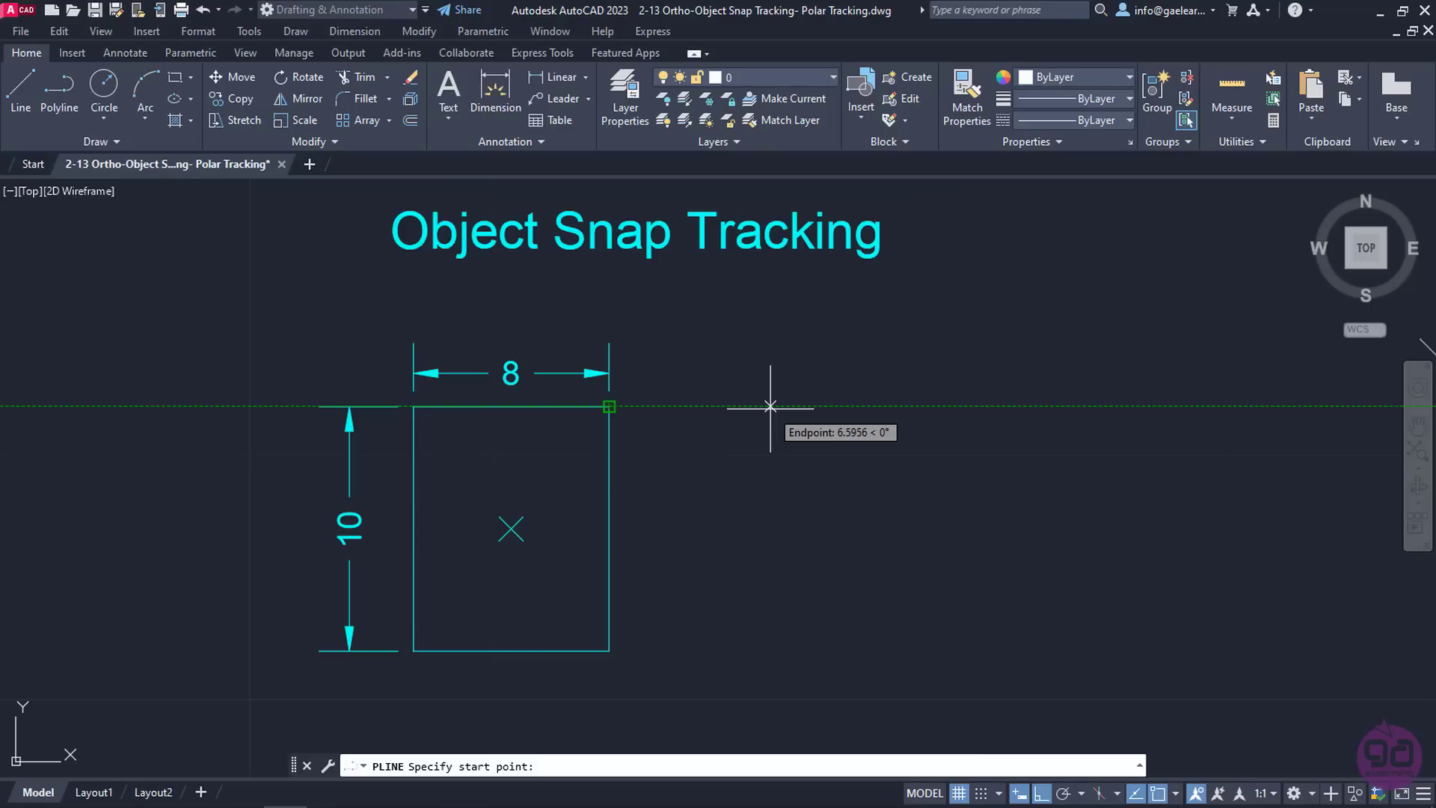
text(7)
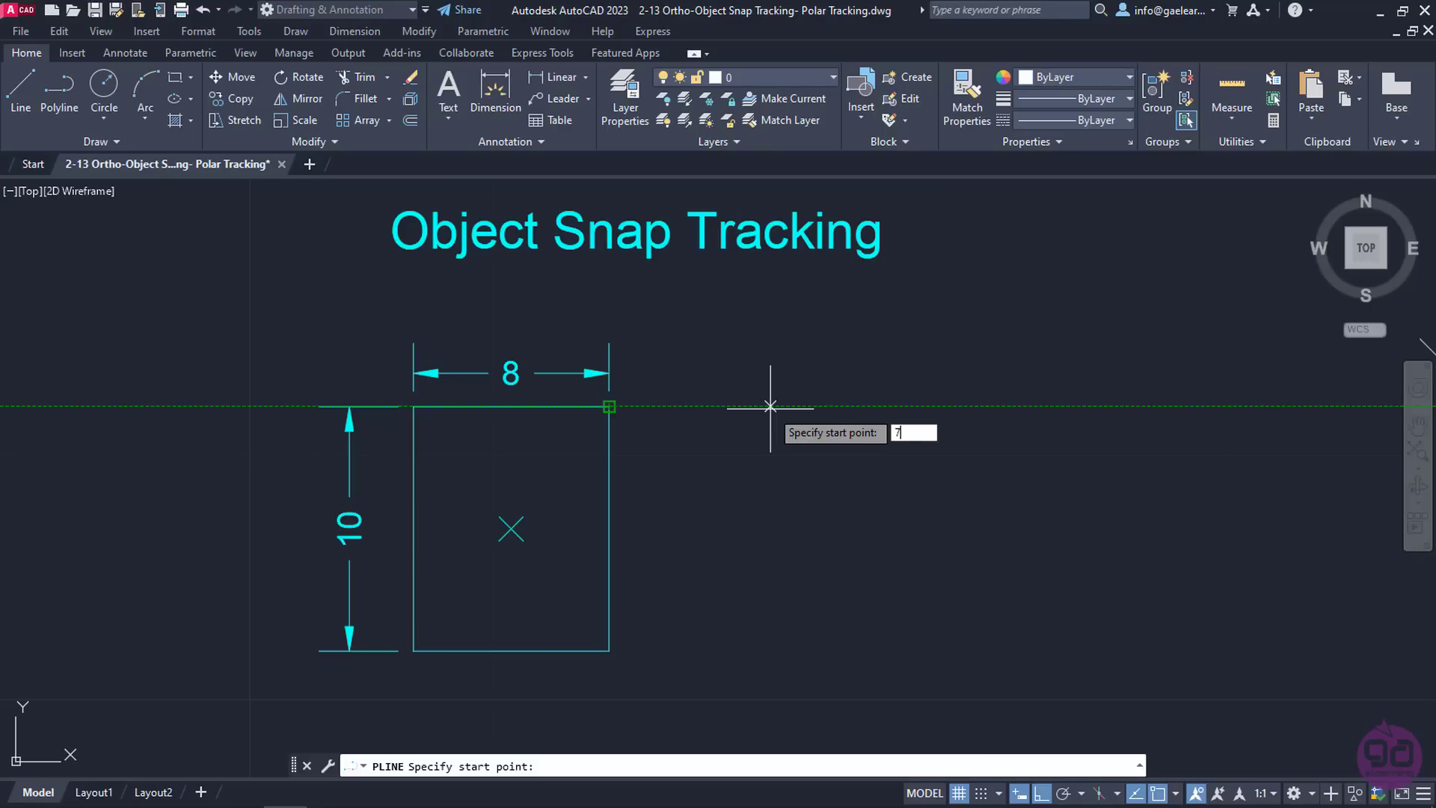
key(Return)
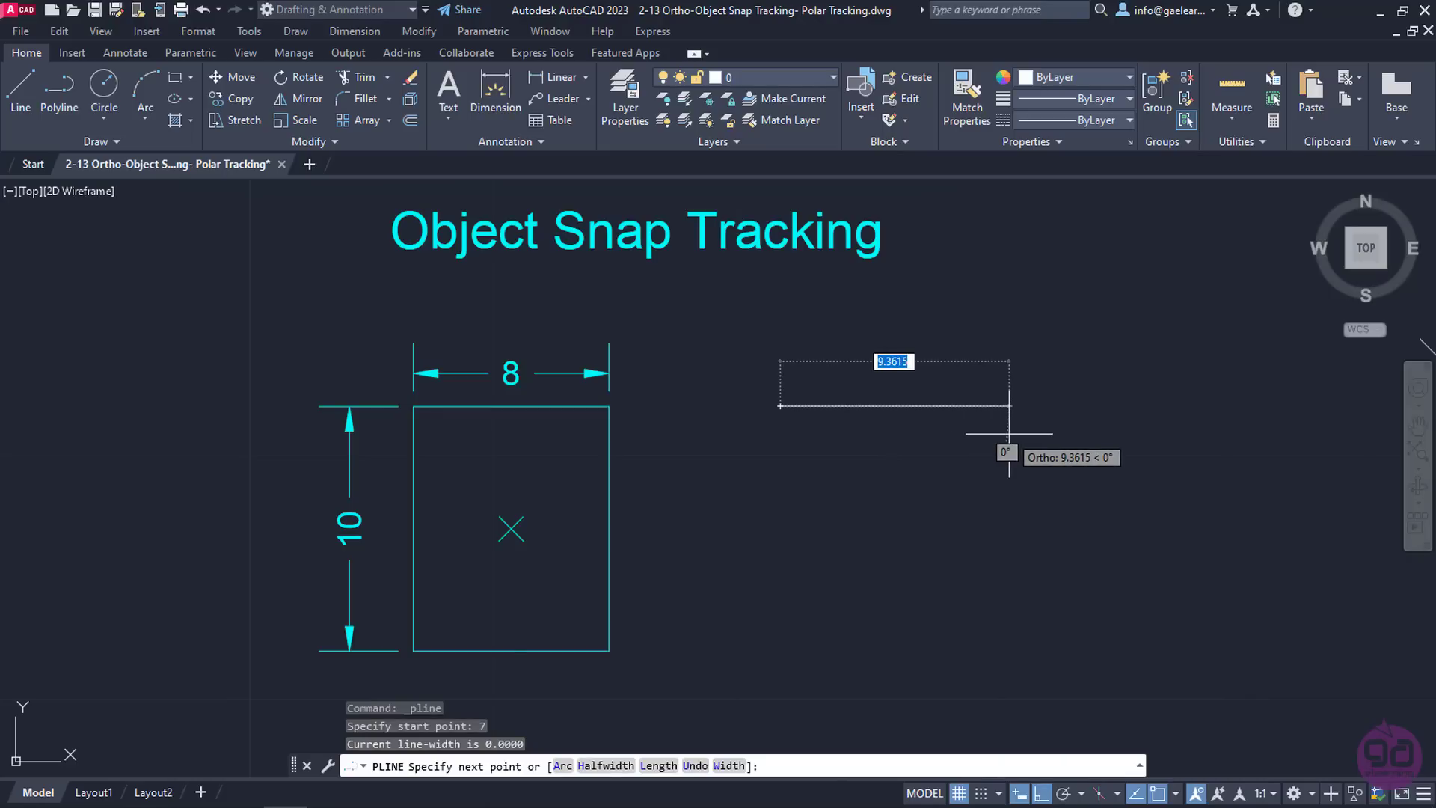
text(8)
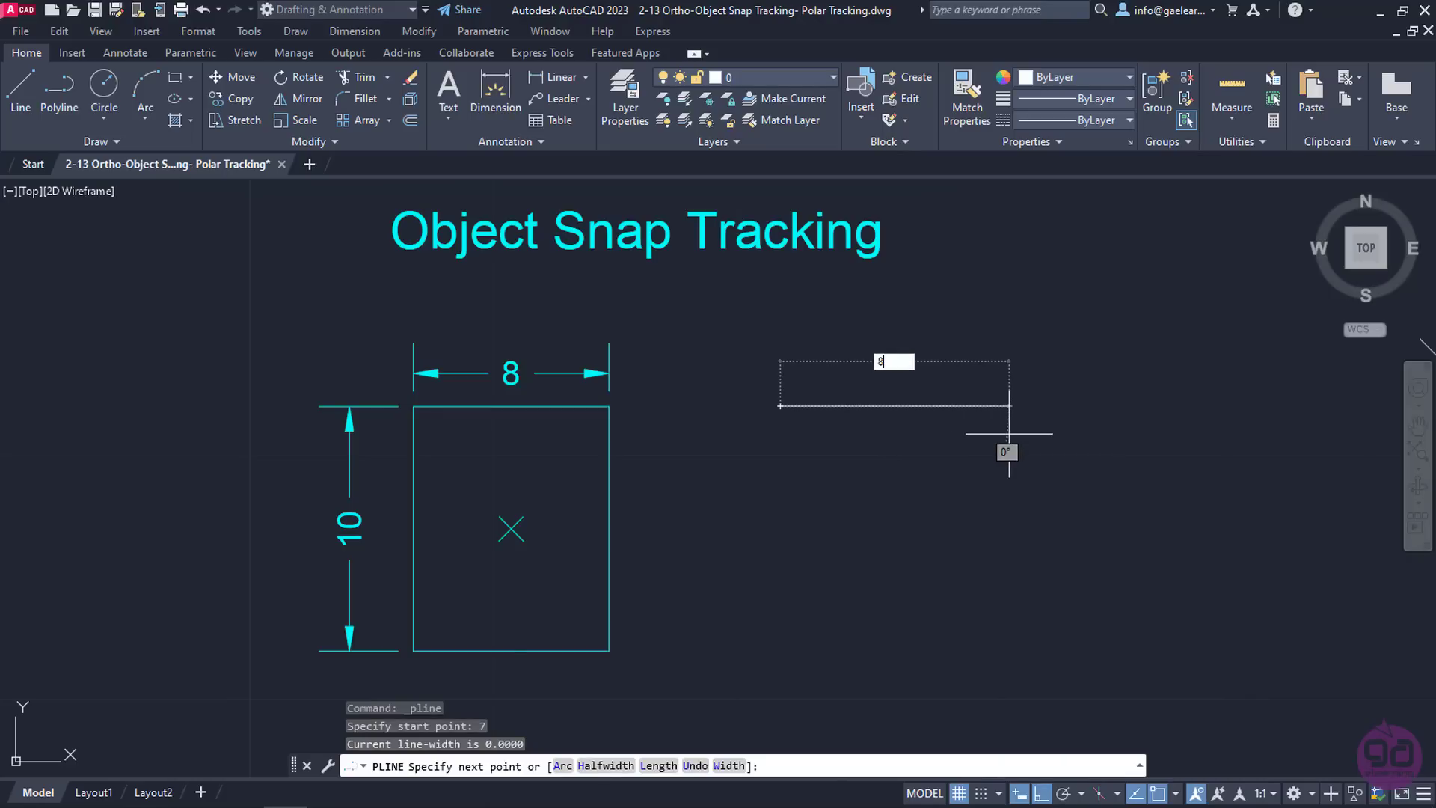
key(Return)
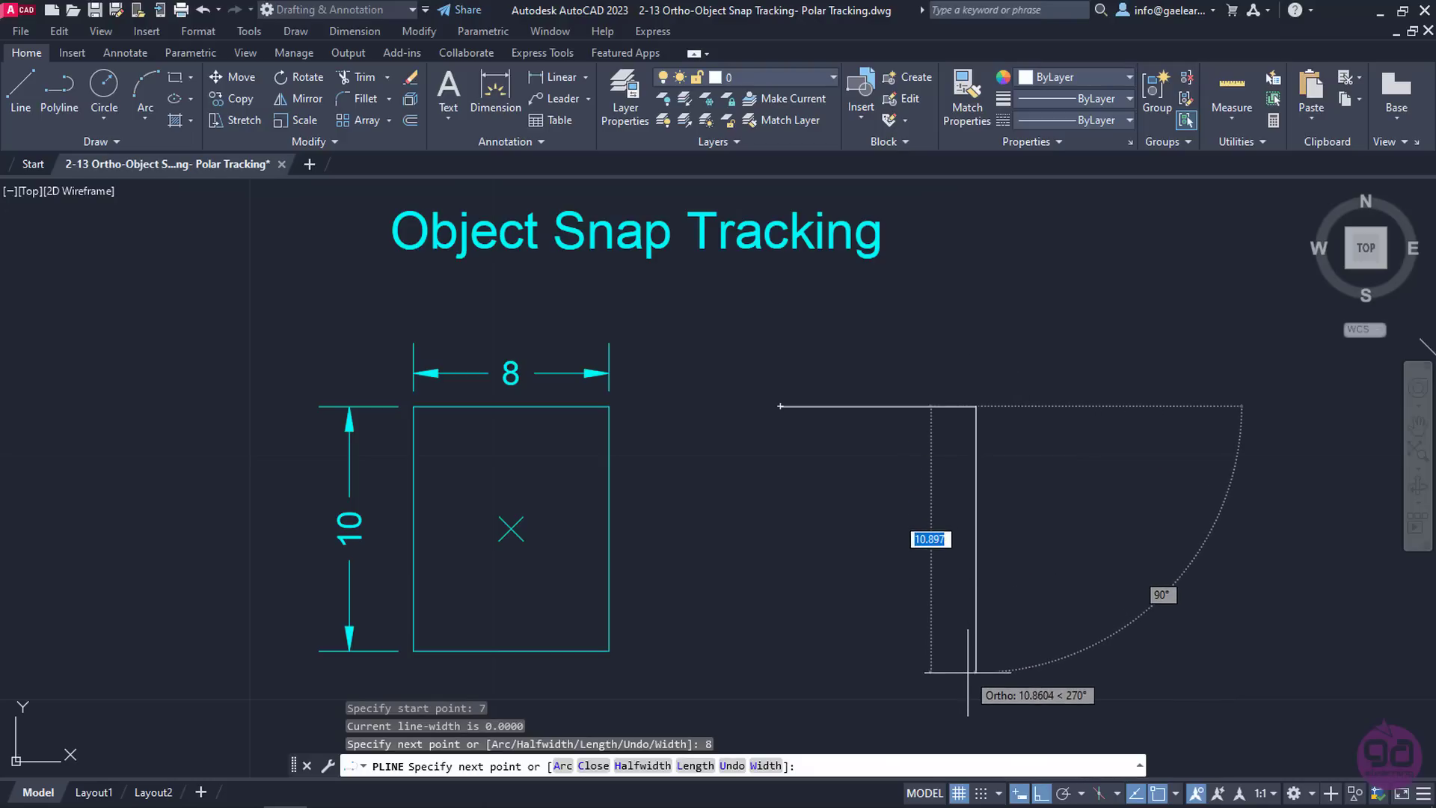
text(10)
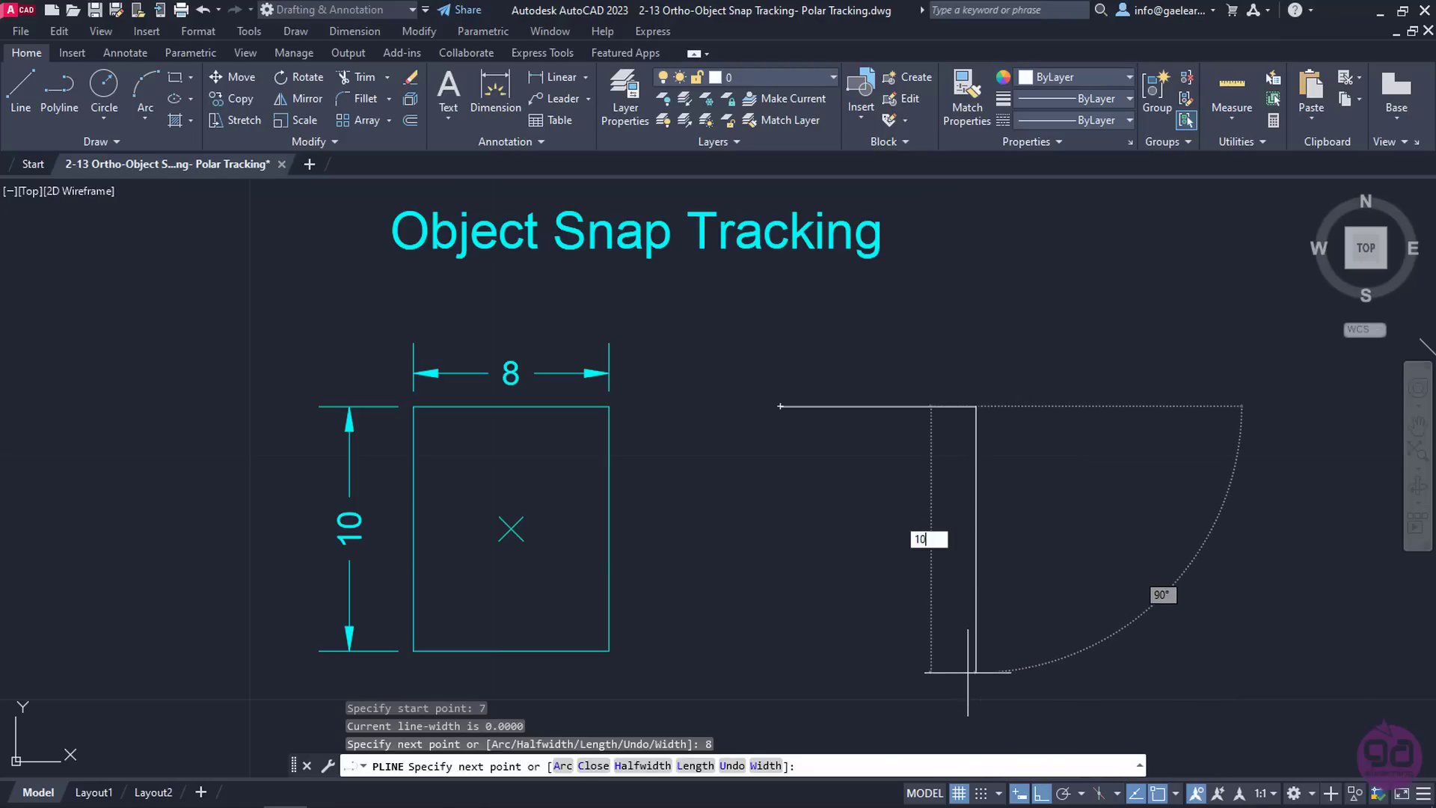
key(Return)
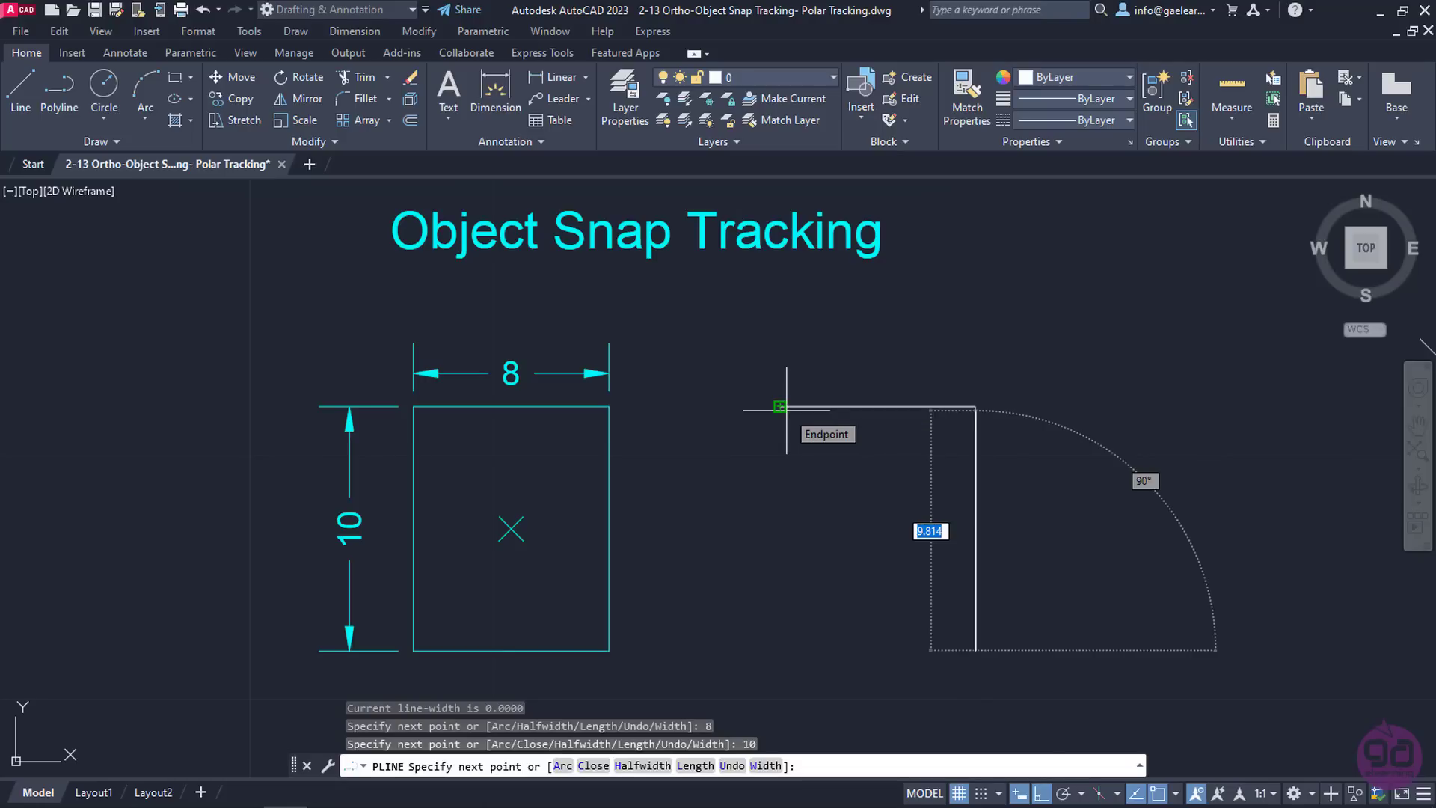
click(778, 560)
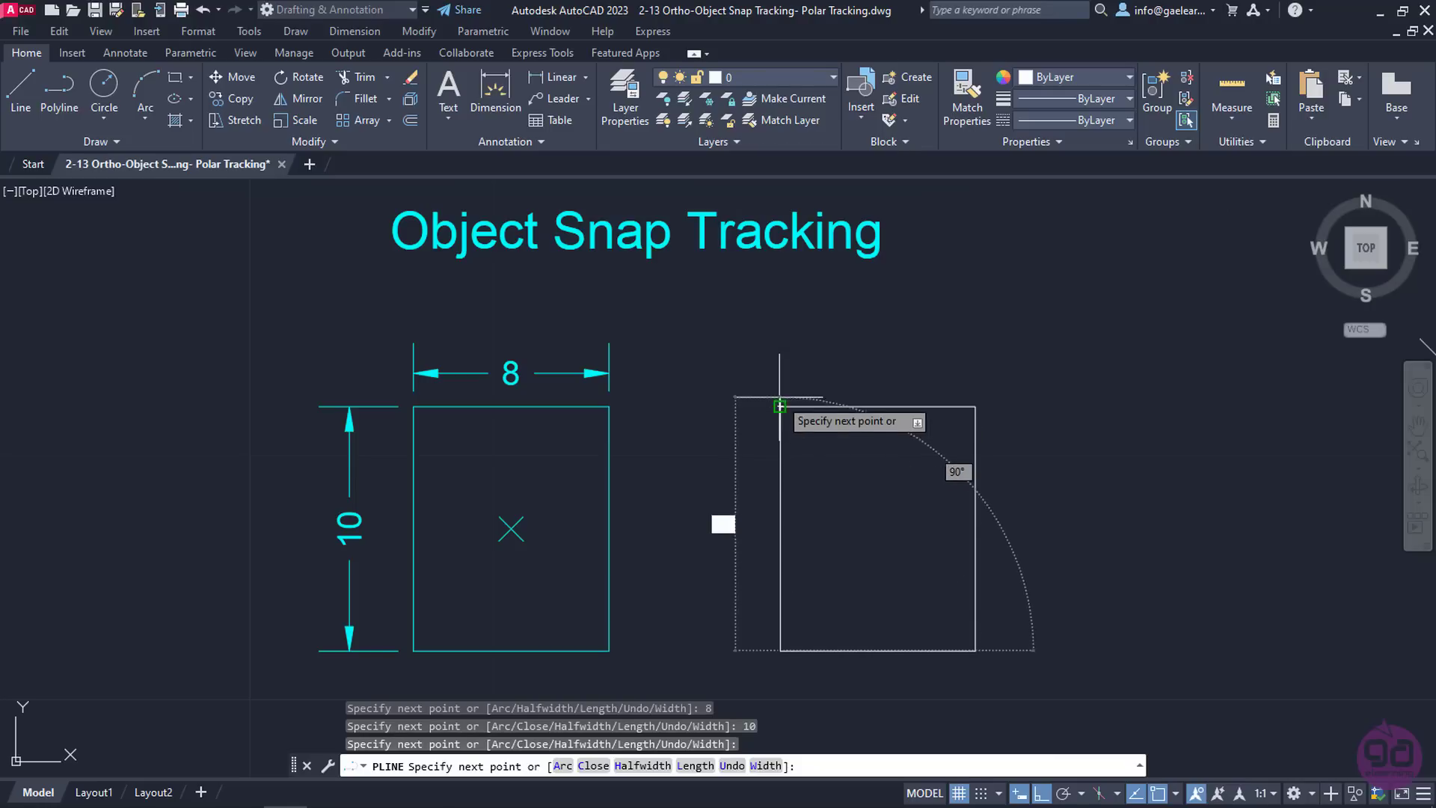
click(780, 406)
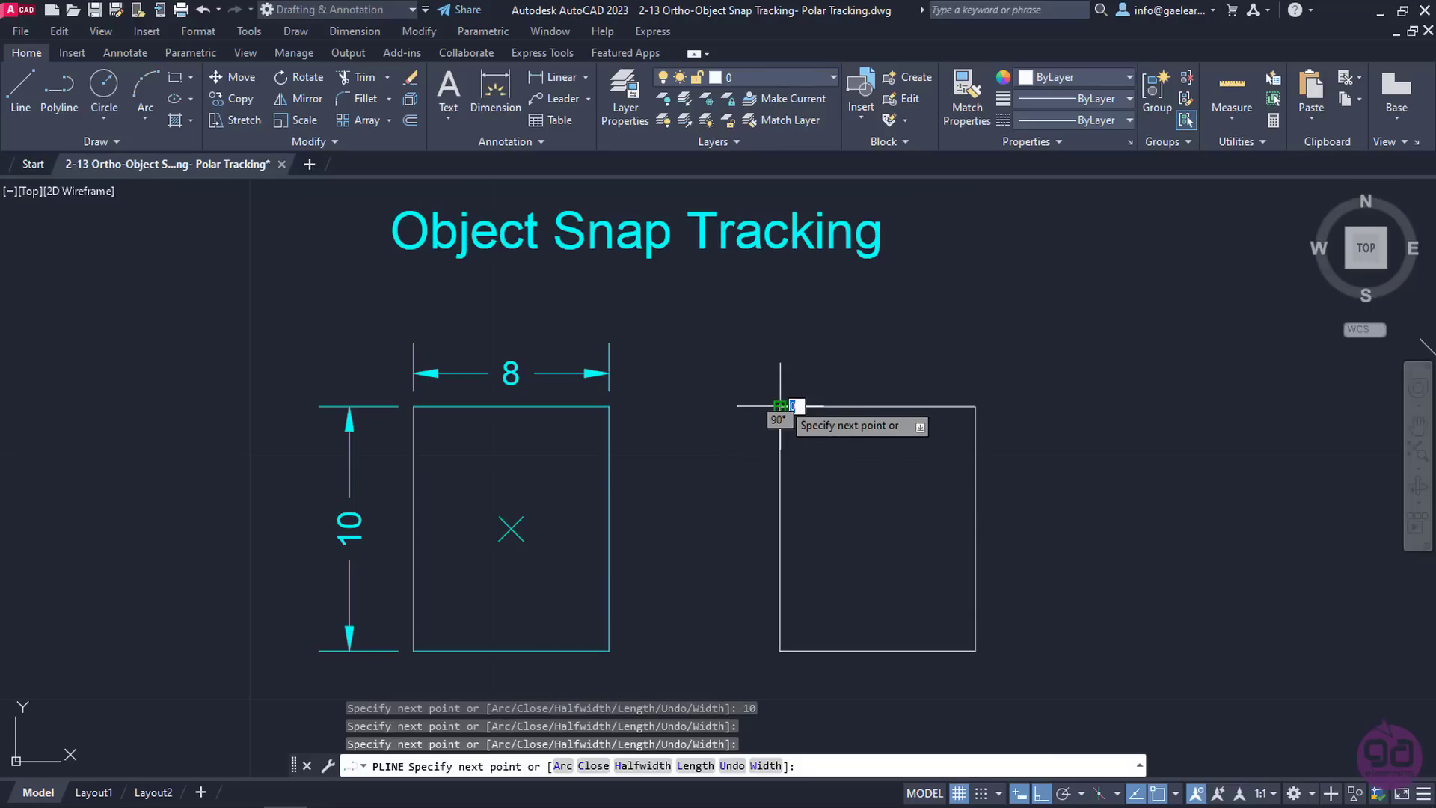
key(Return)
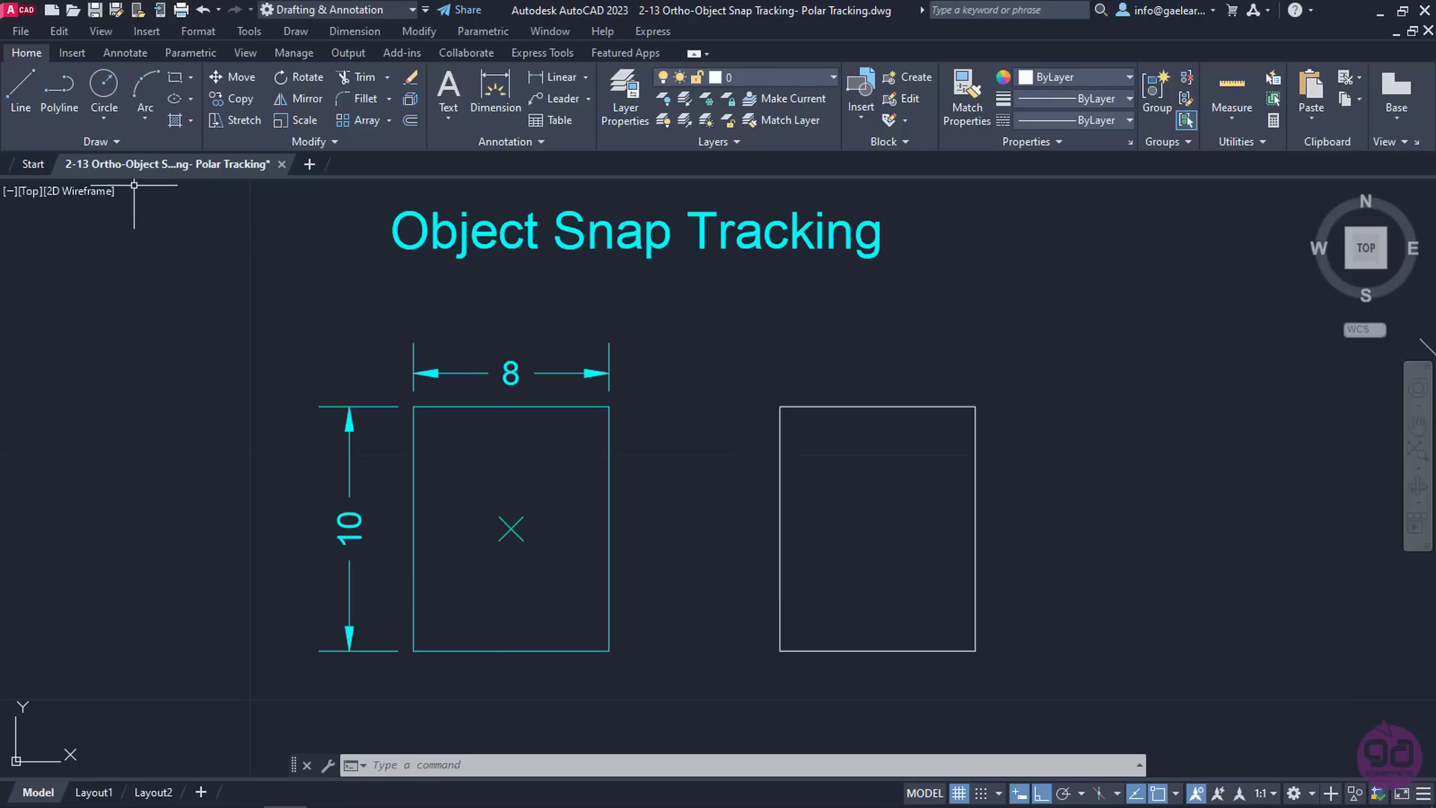
Place an X point at the right rectangle's centre by tracking its edge midpoints.
click(113, 142)
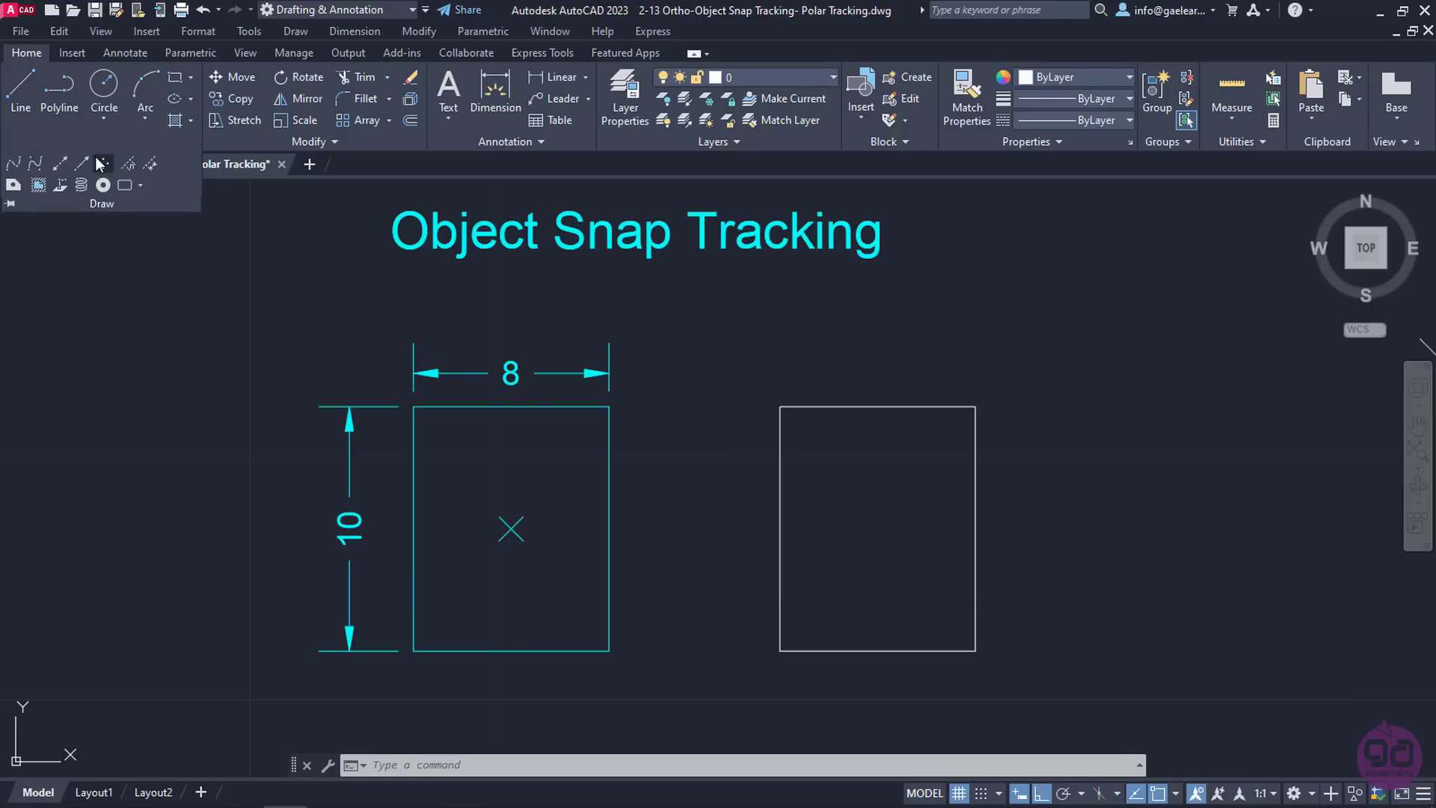
click(97, 160)
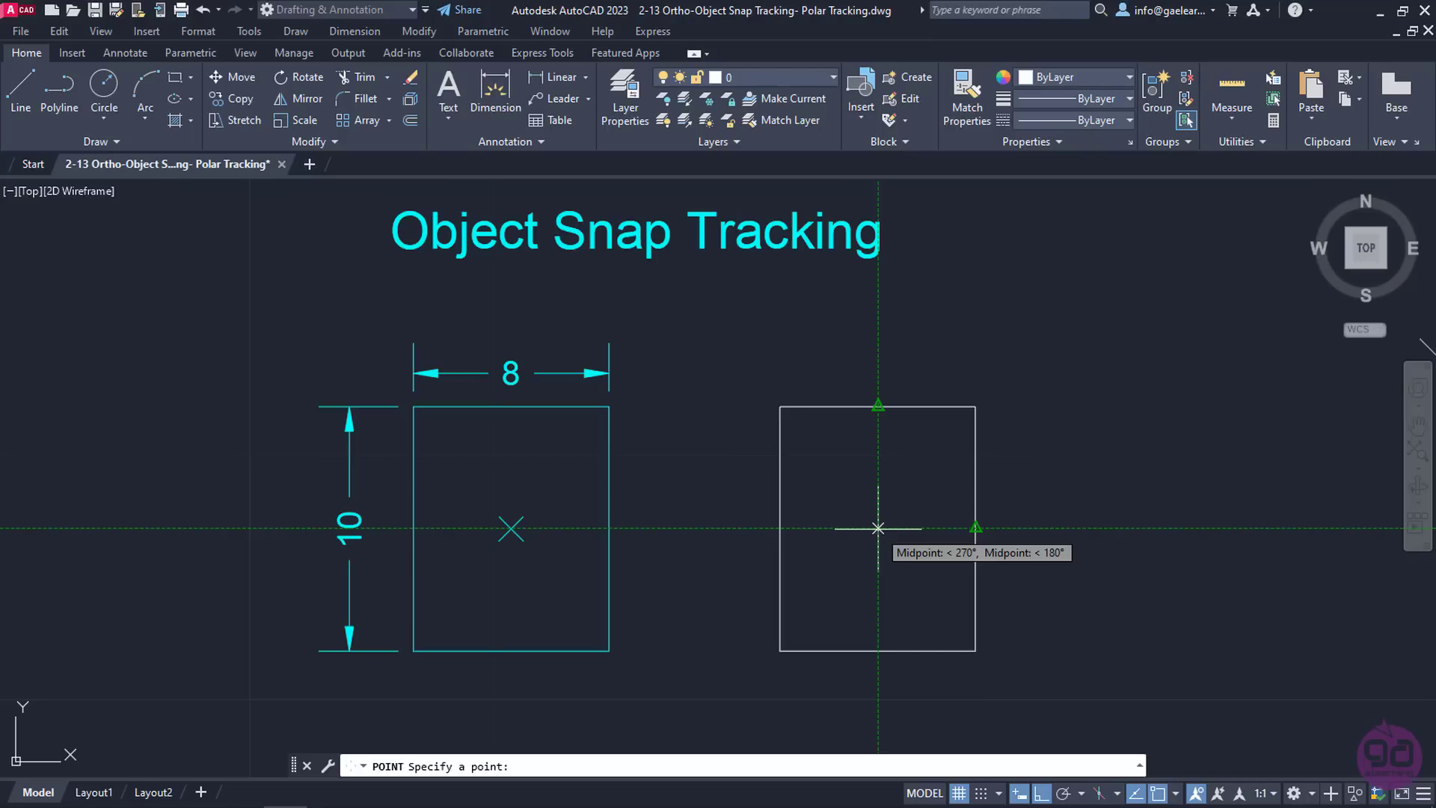
click(878, 528)
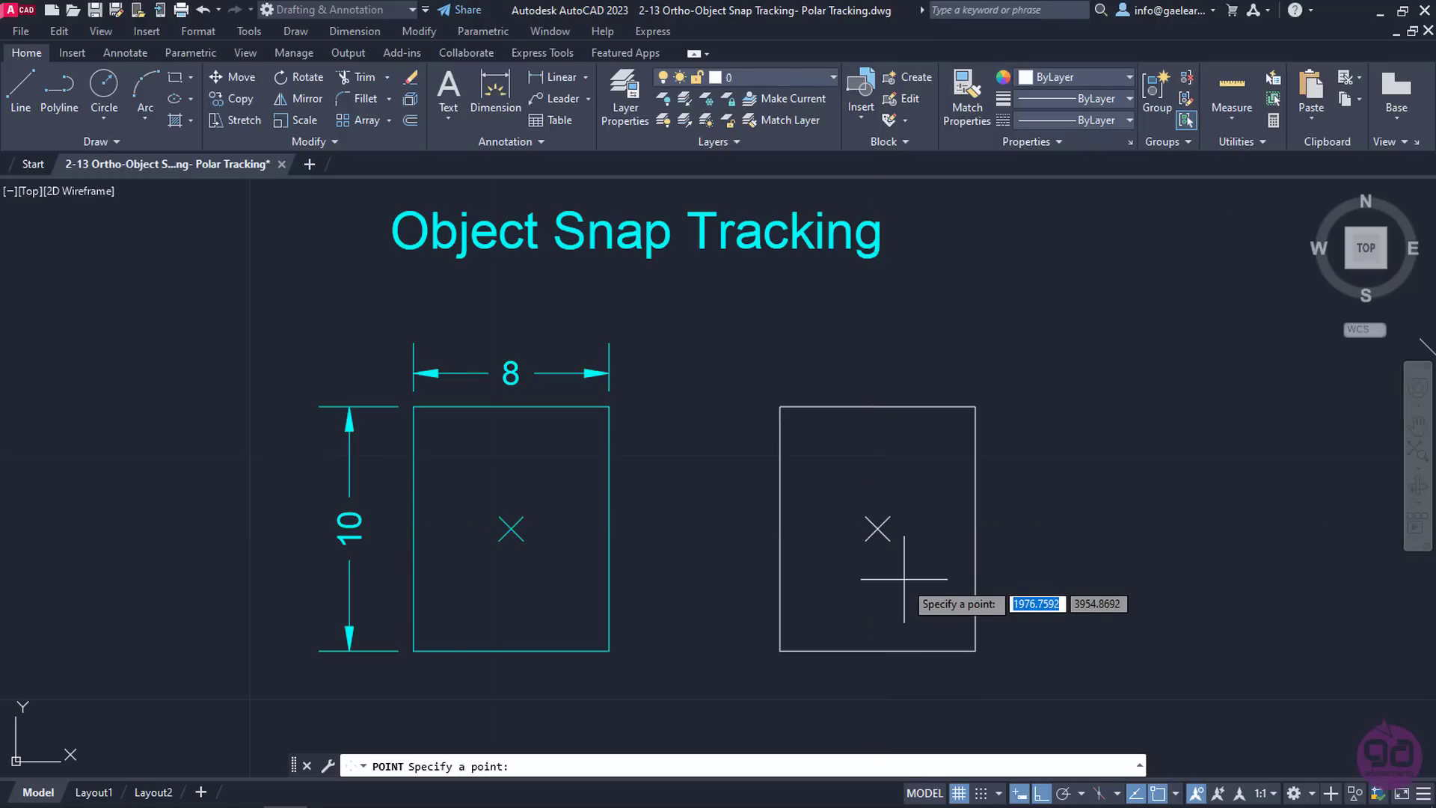
key(Escape)
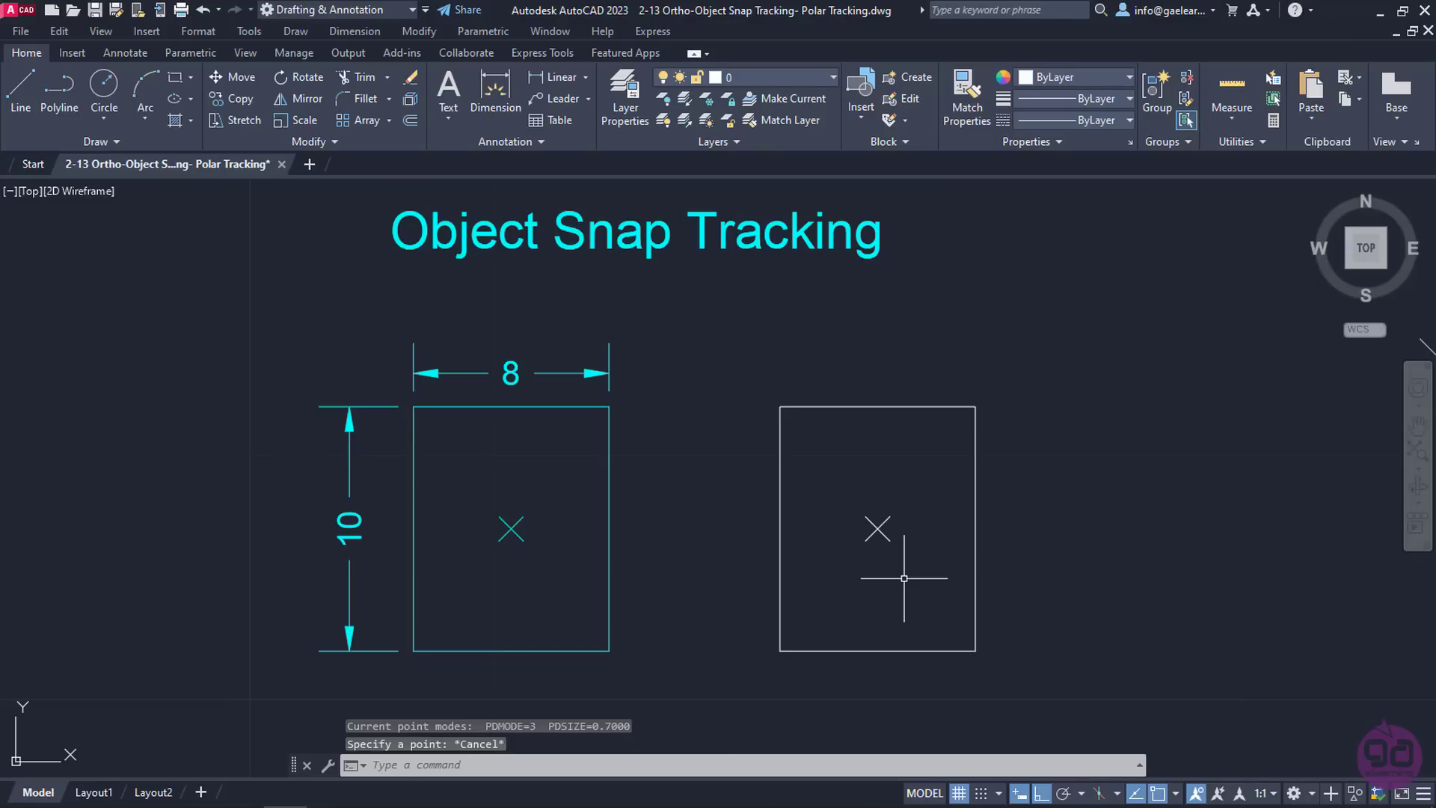
Pan left to show the Polar Tracking title and both circles.
middle_drag(1192, 587, 110, 570)
middle_drag(941, 475, 863, 487)
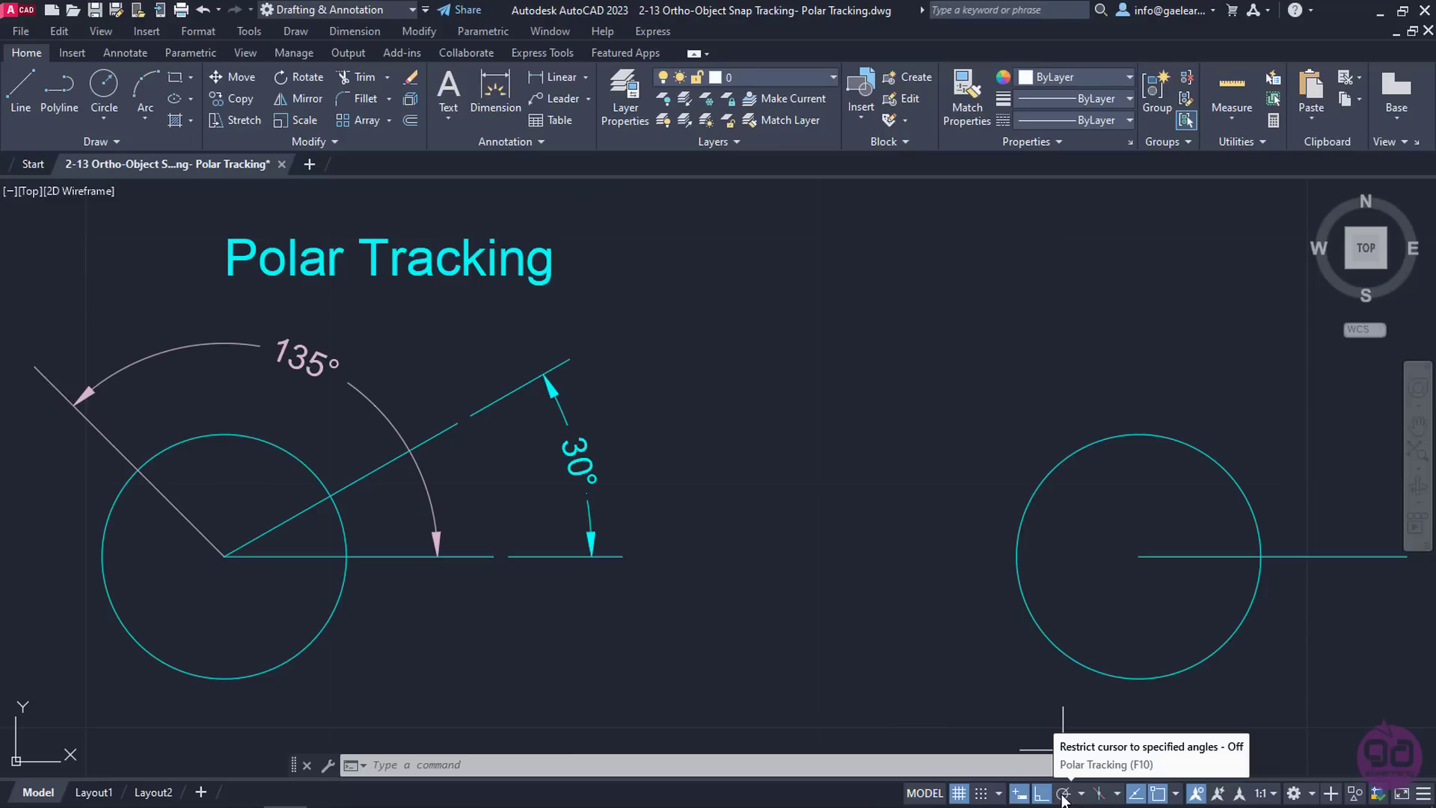
Enable Polar Tracking with a 30° angle increment (30, 60, 90, 120...).
click(1420, 797)
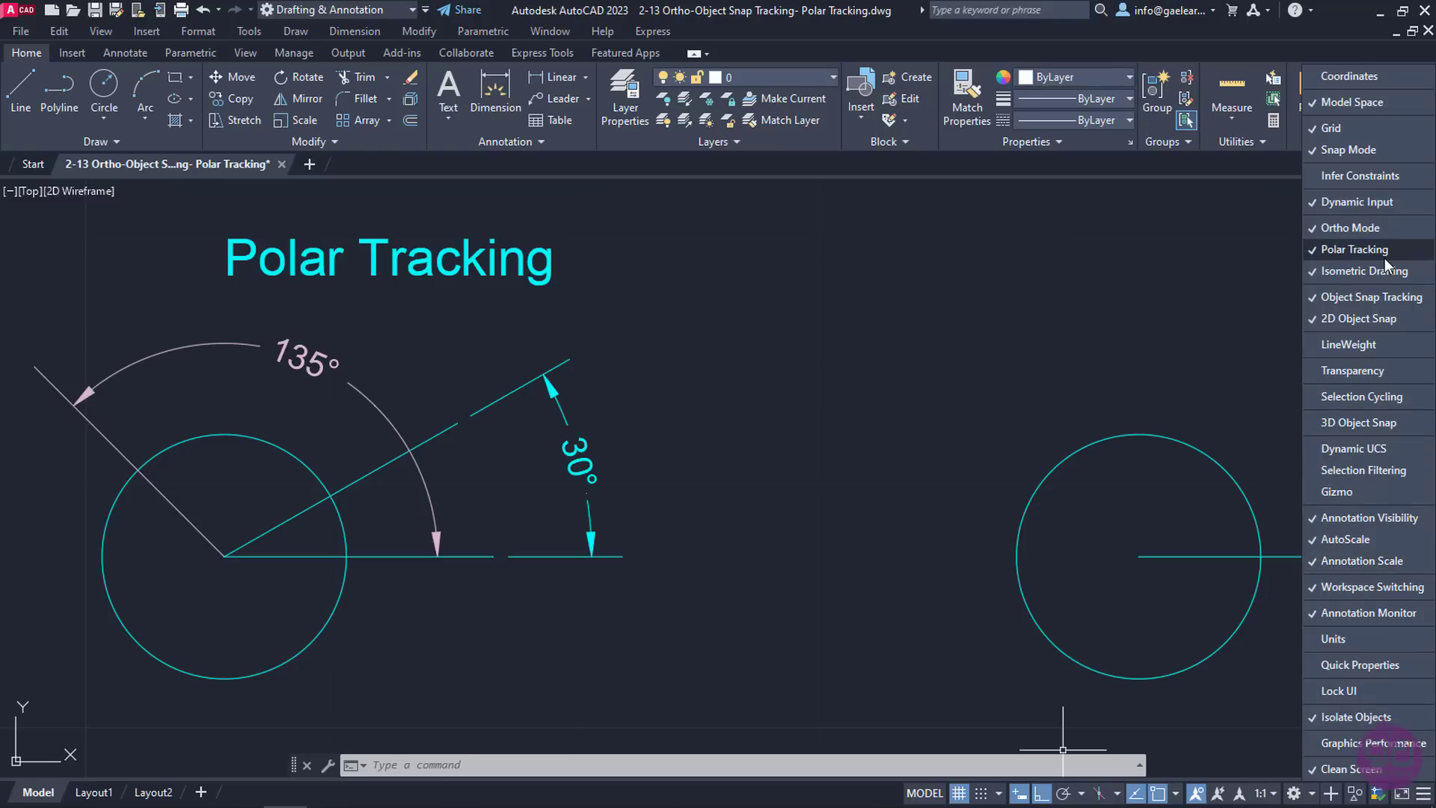
click(1244, 272)
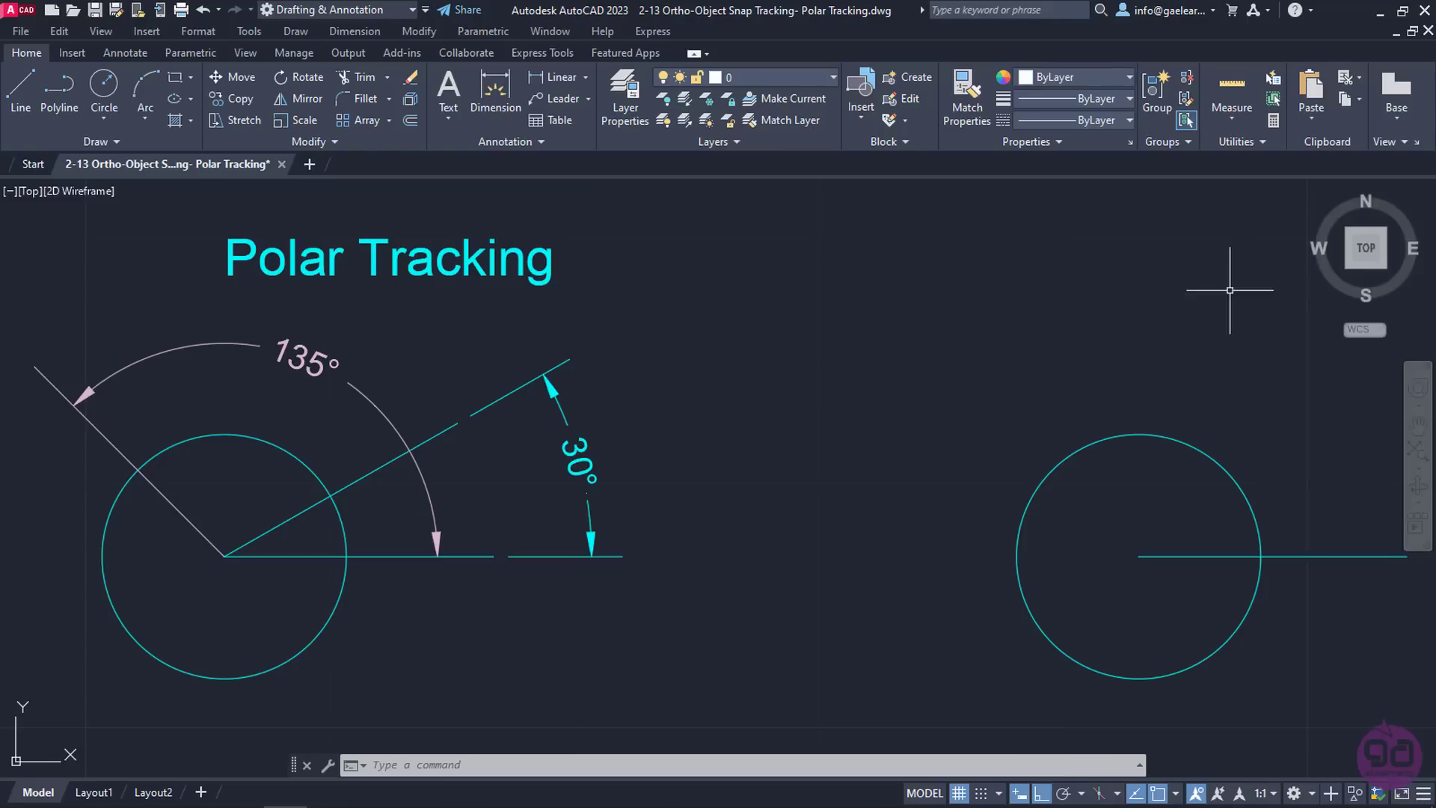
click(1063, 793)
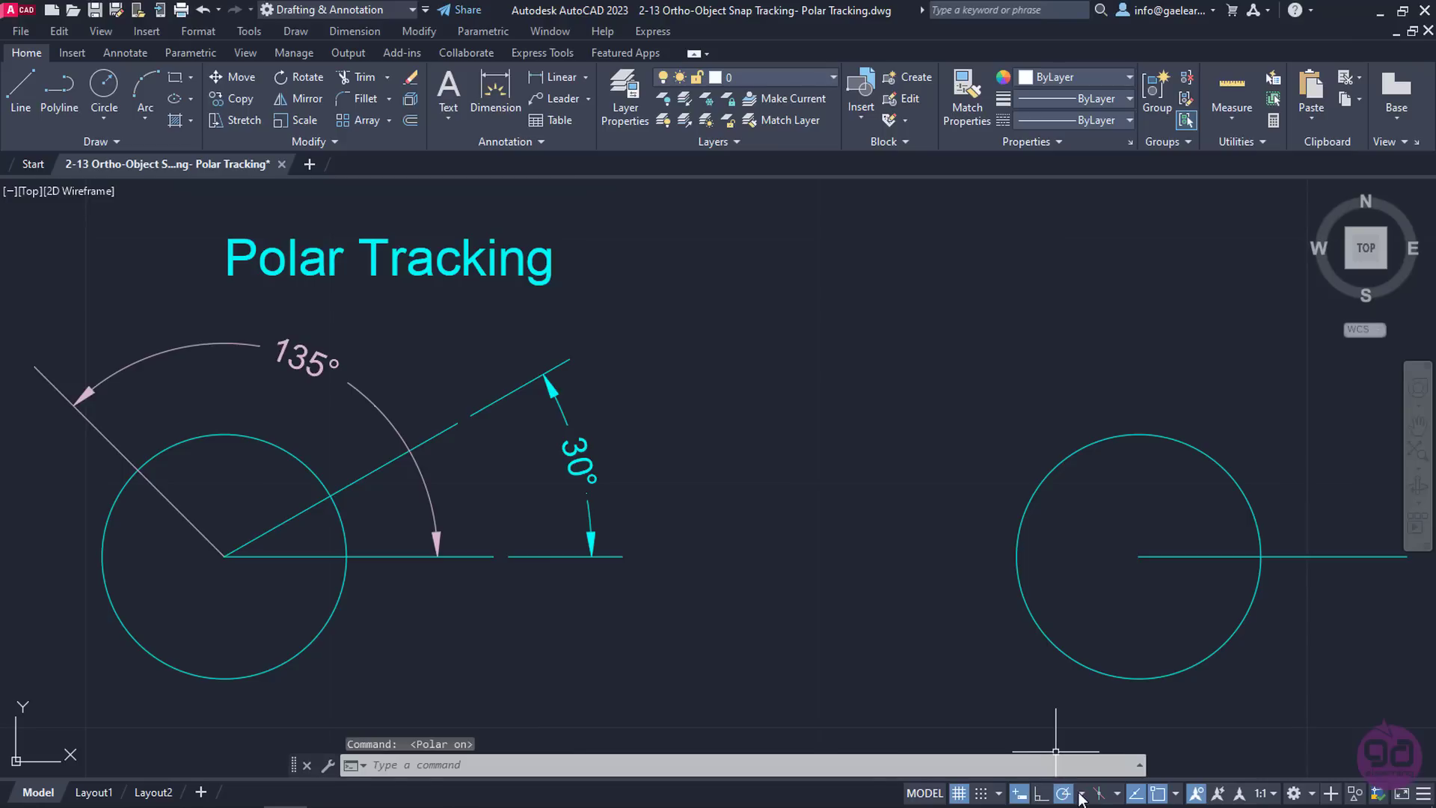
click(1081, 795)
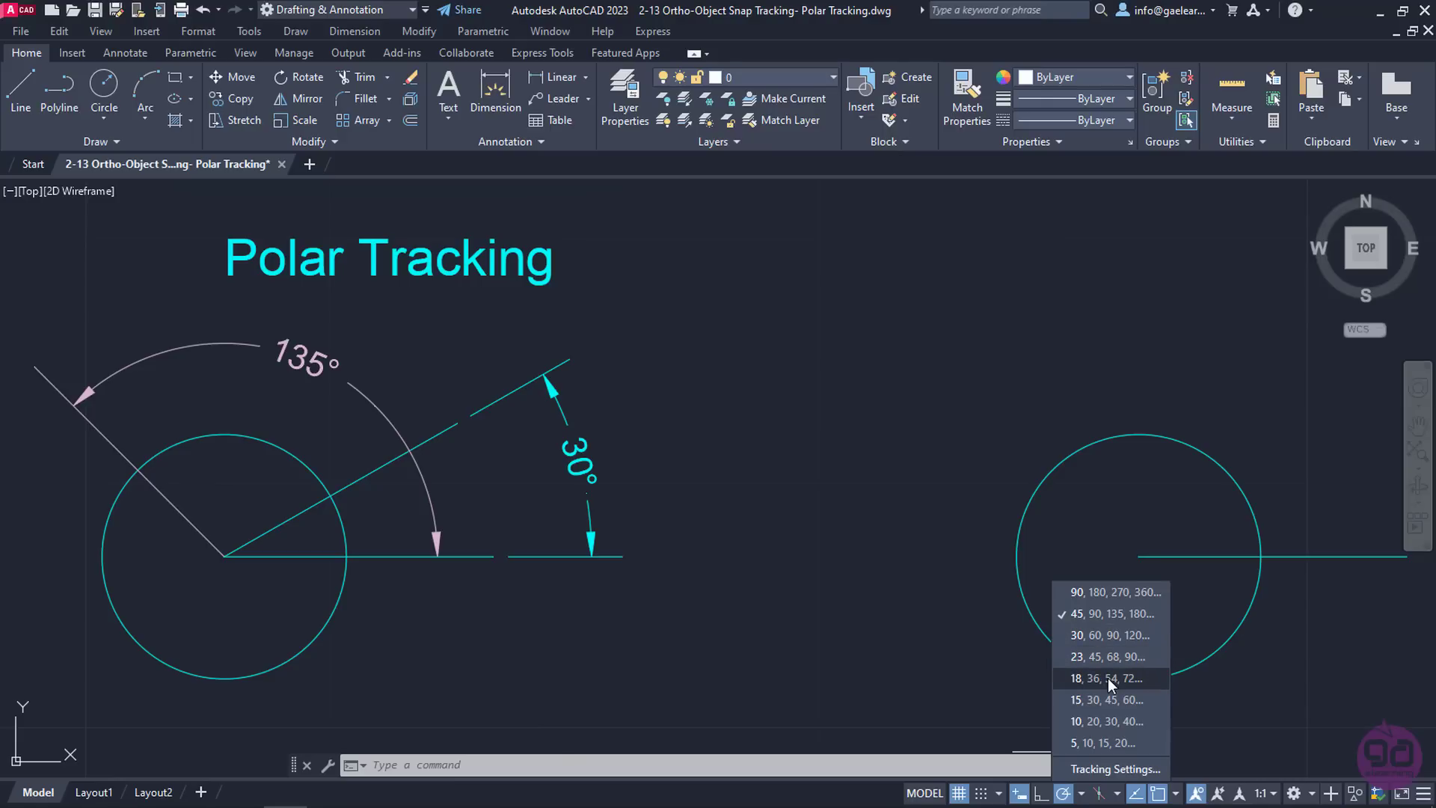
click(1106, 634)
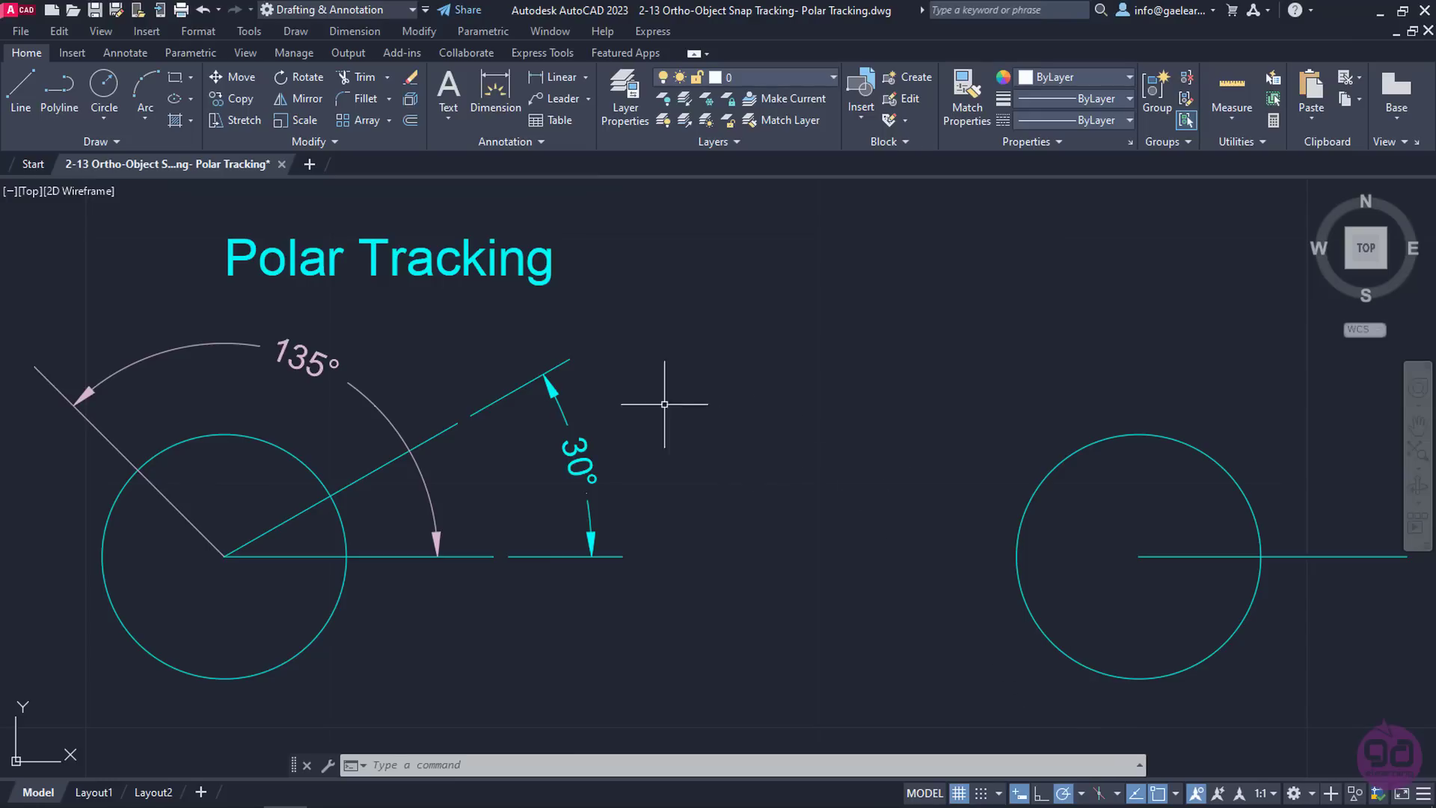
Draw an 11-unit line at 30° from the right circle's centre.
click(37, 97)
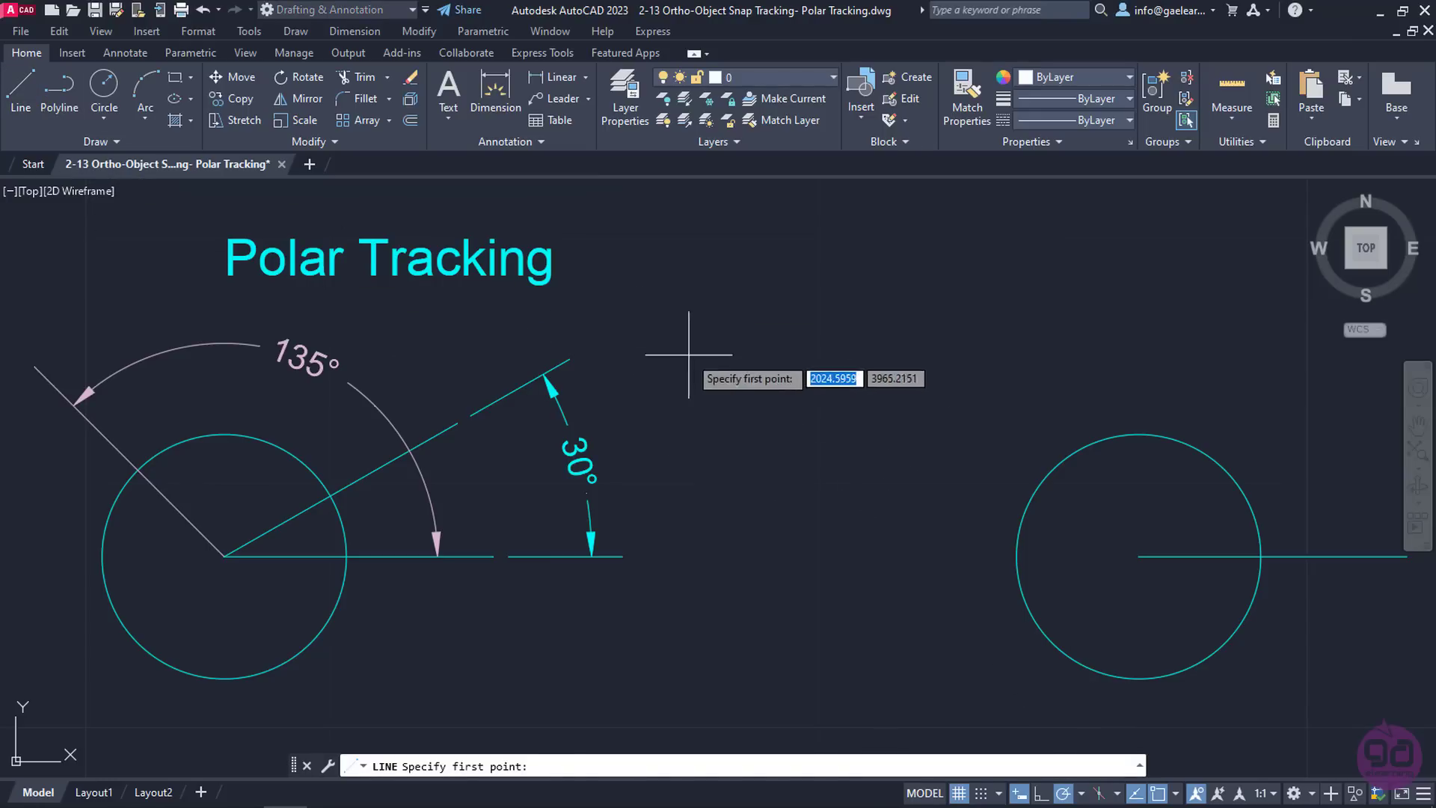
click(1139, 556)
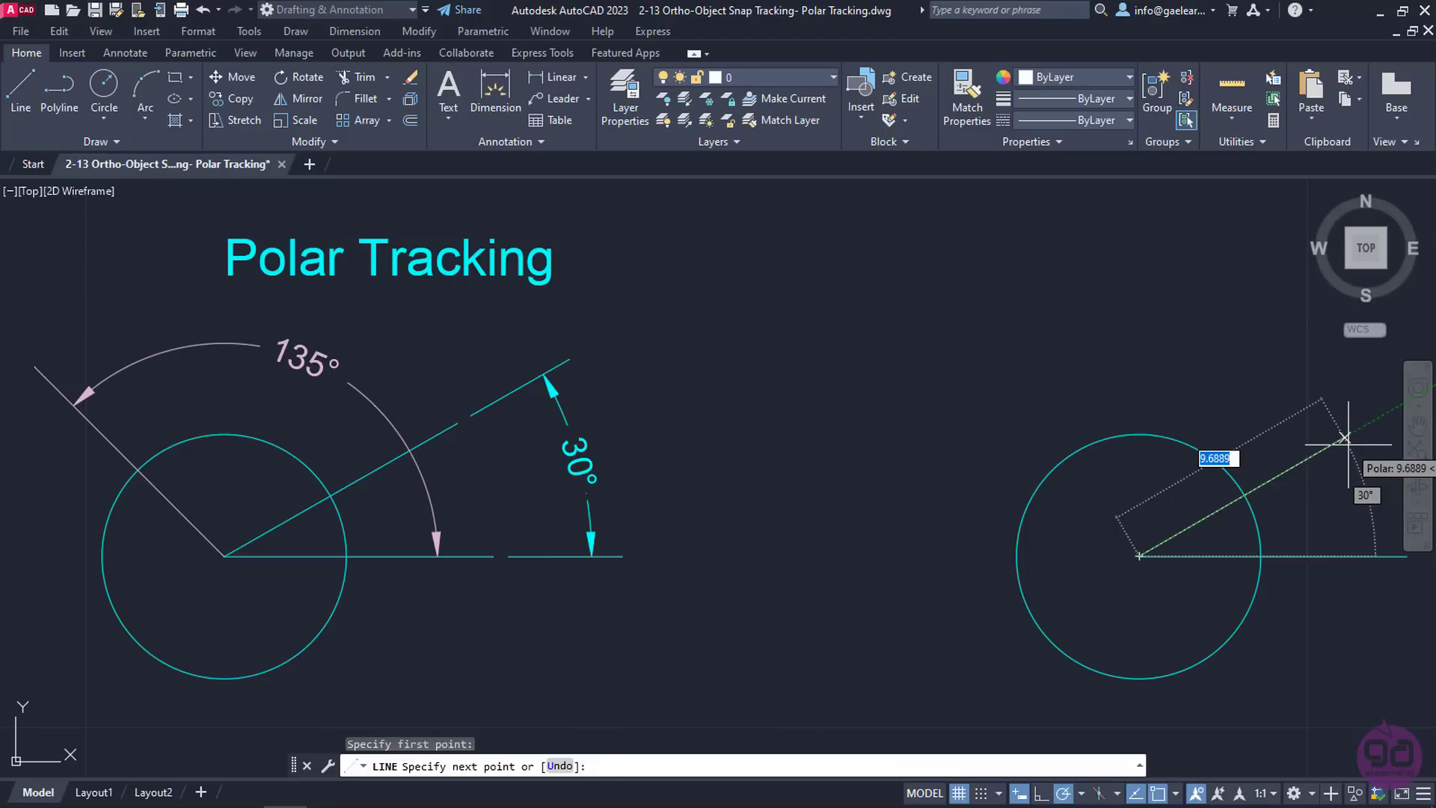
text(11)
key(Return)
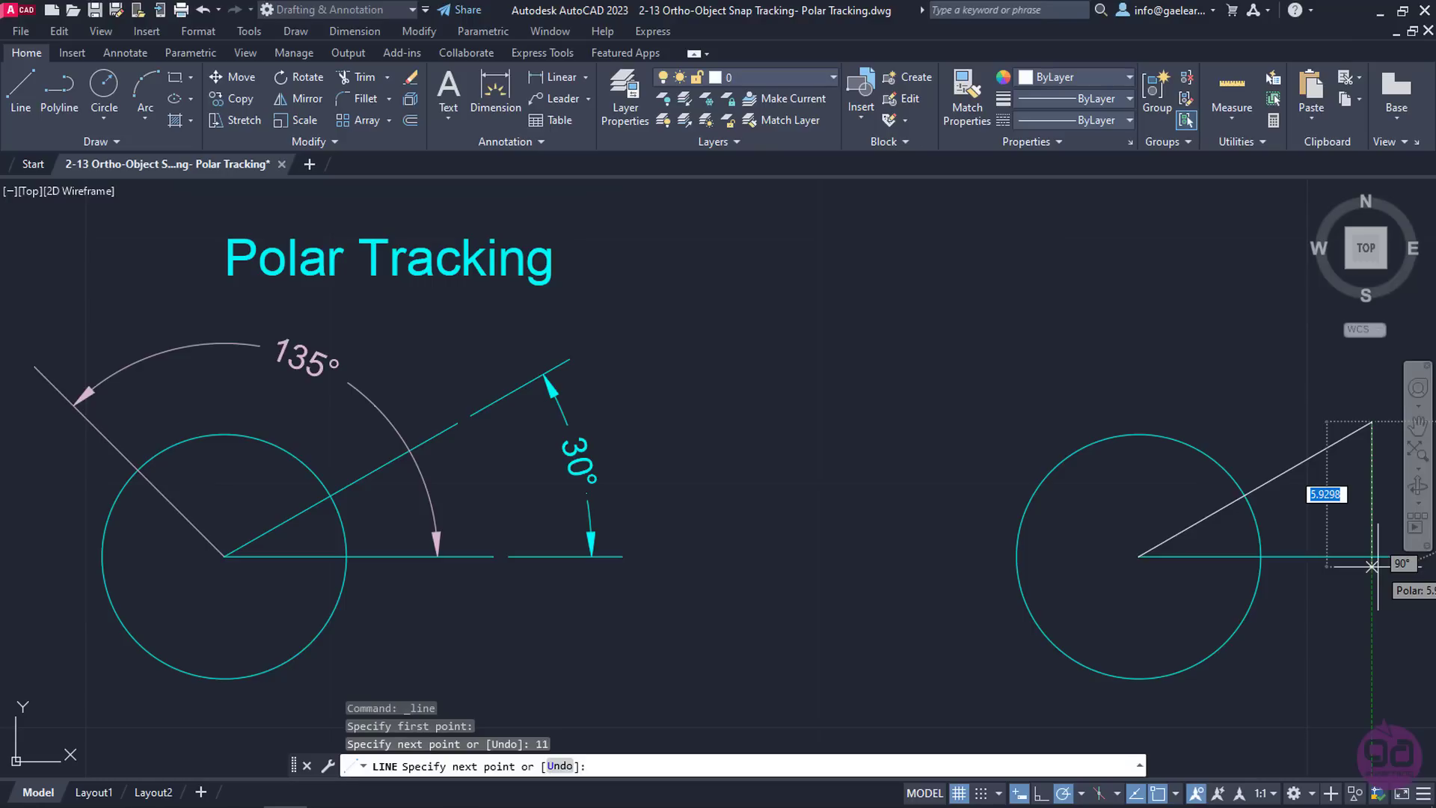
key(Return)
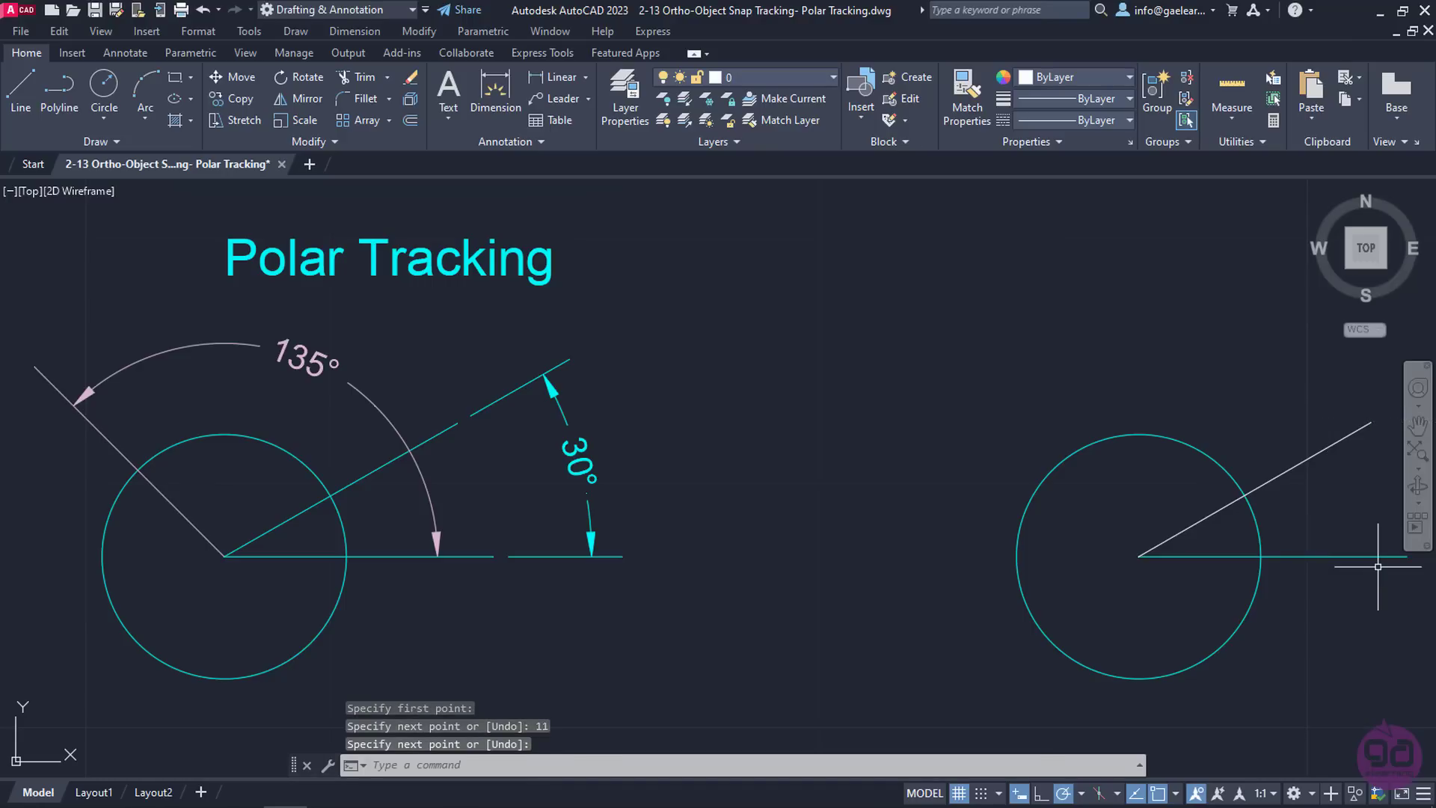
click(1080, 793)
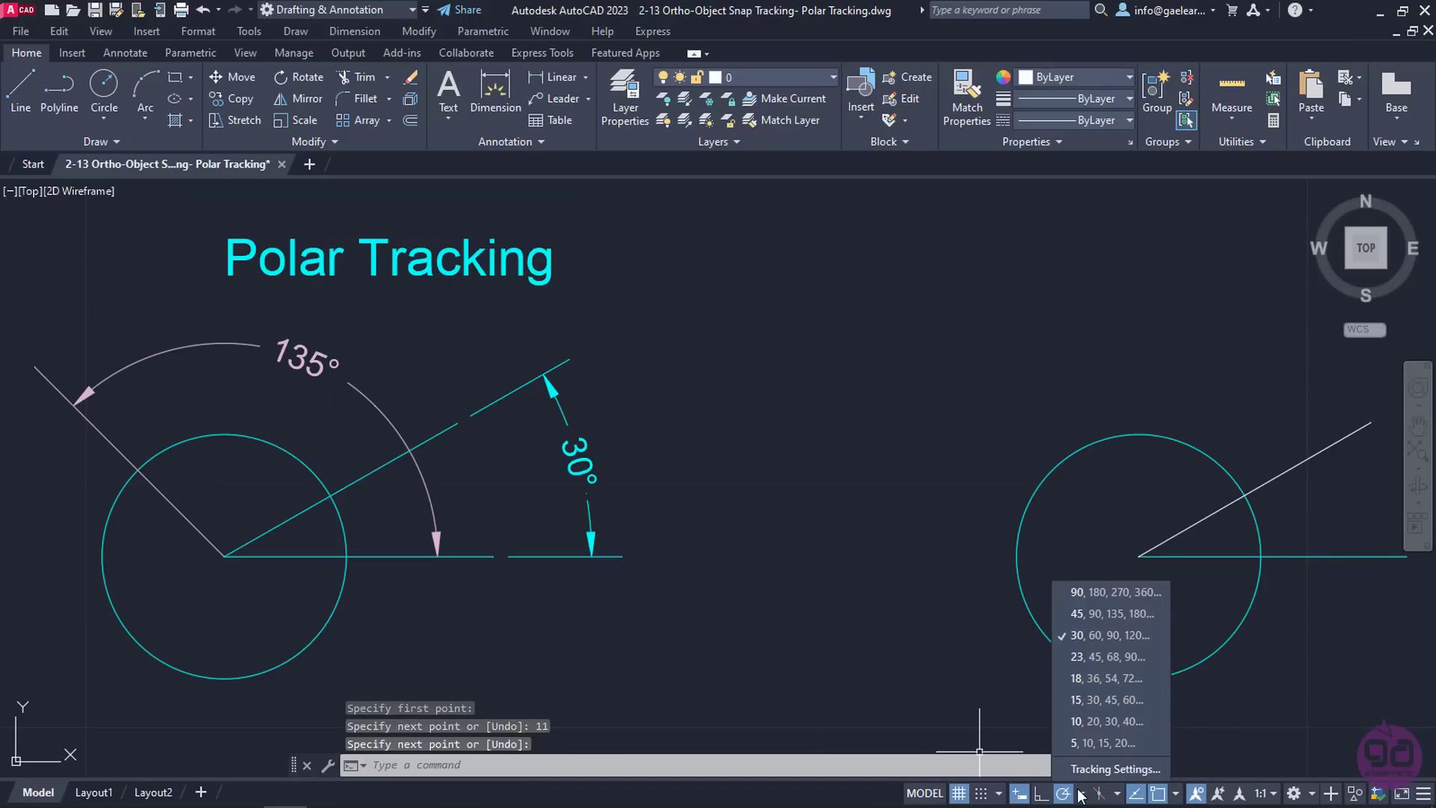
Change the polar increment to 15° and start a new line.
click(1089, 701)
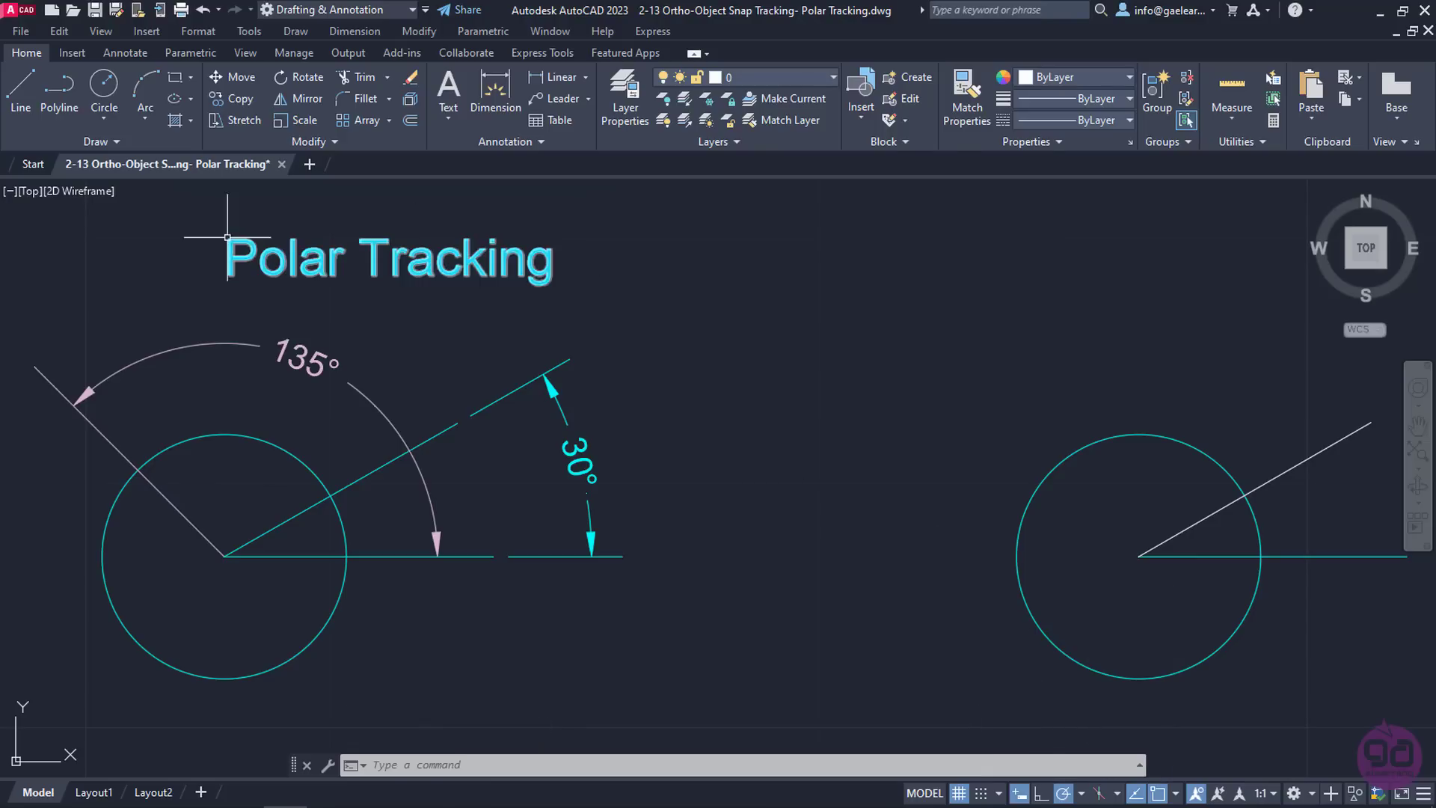
click(20, 88)
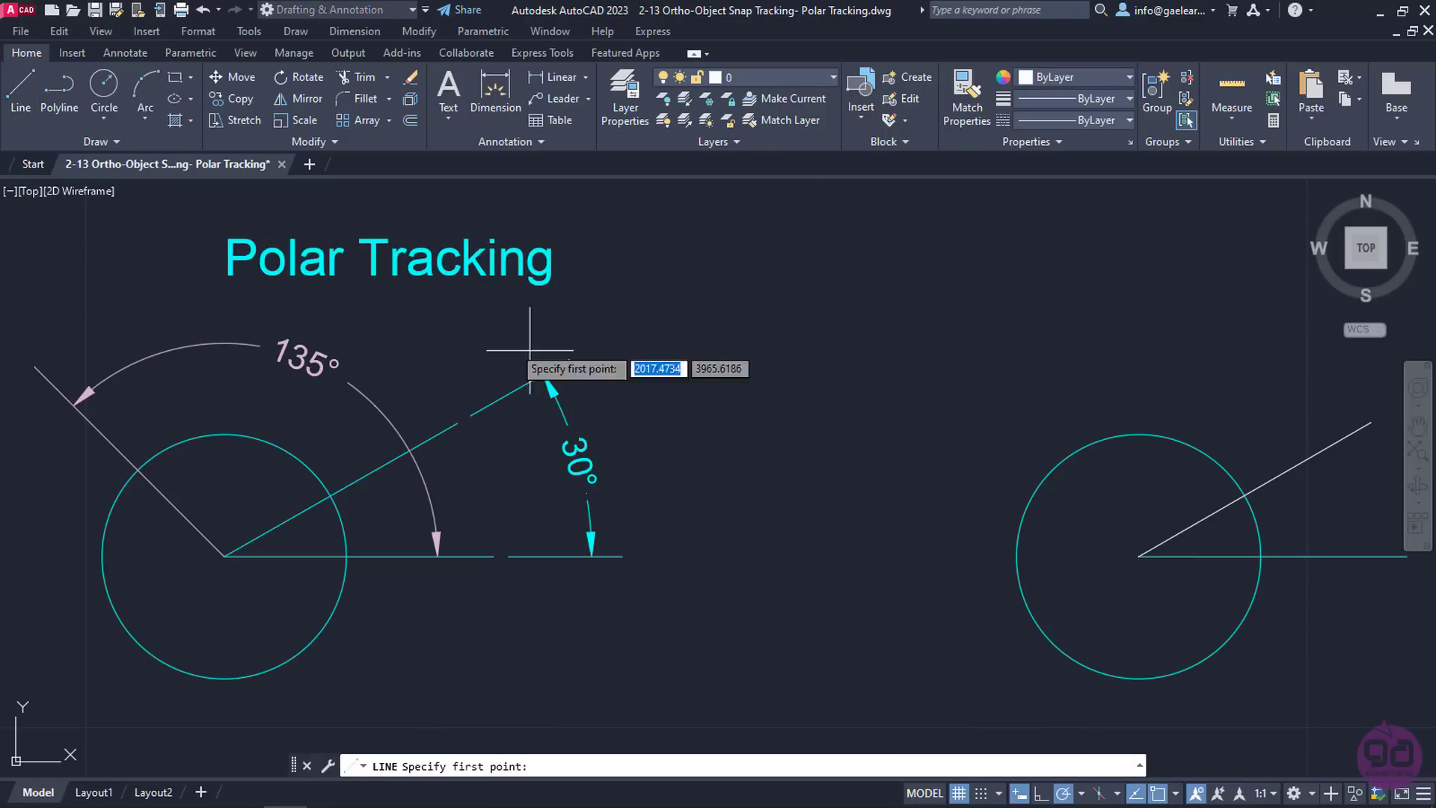
Draw an 11-unit line along the 135° polar track from the right circle's centre.
click(1139, 556)
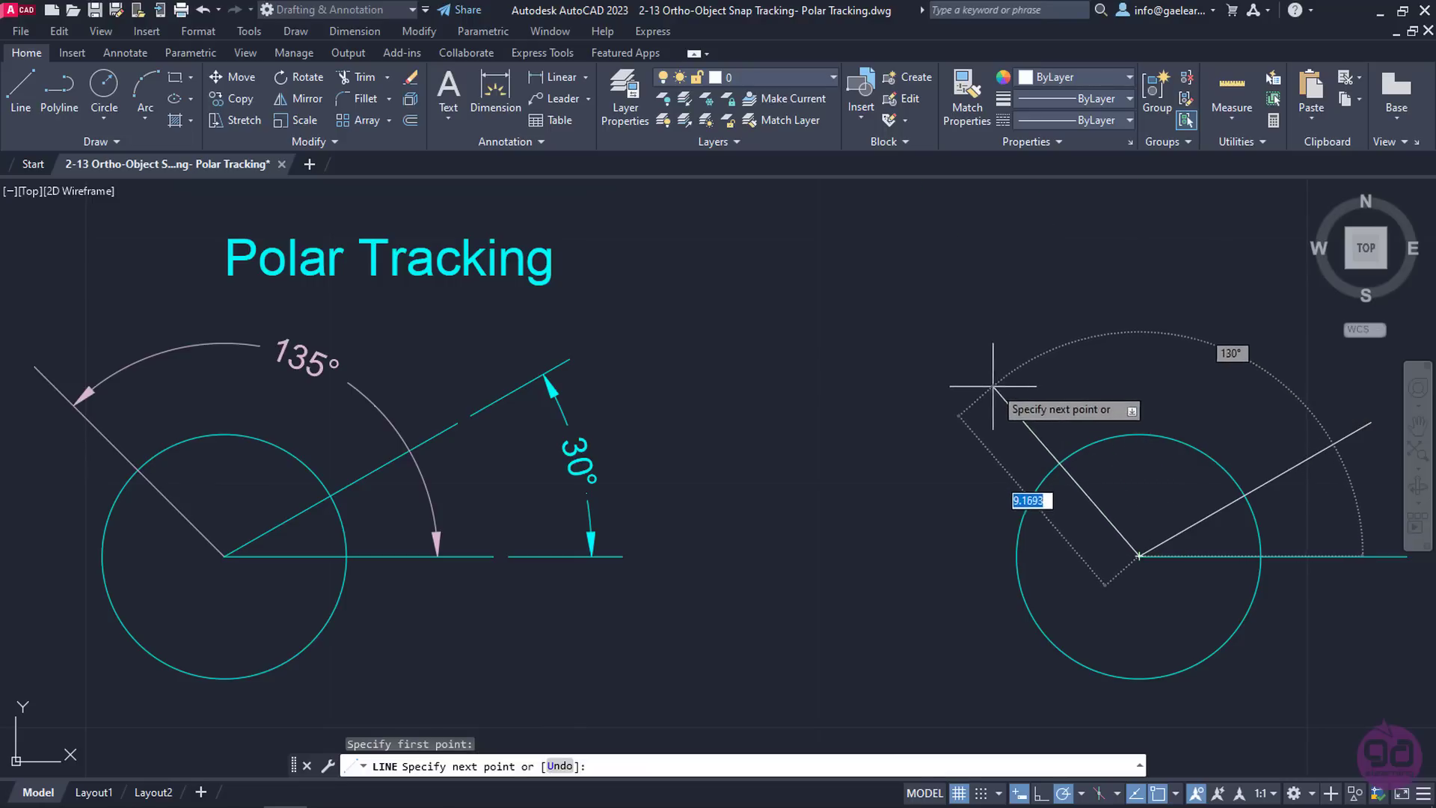
text(11)
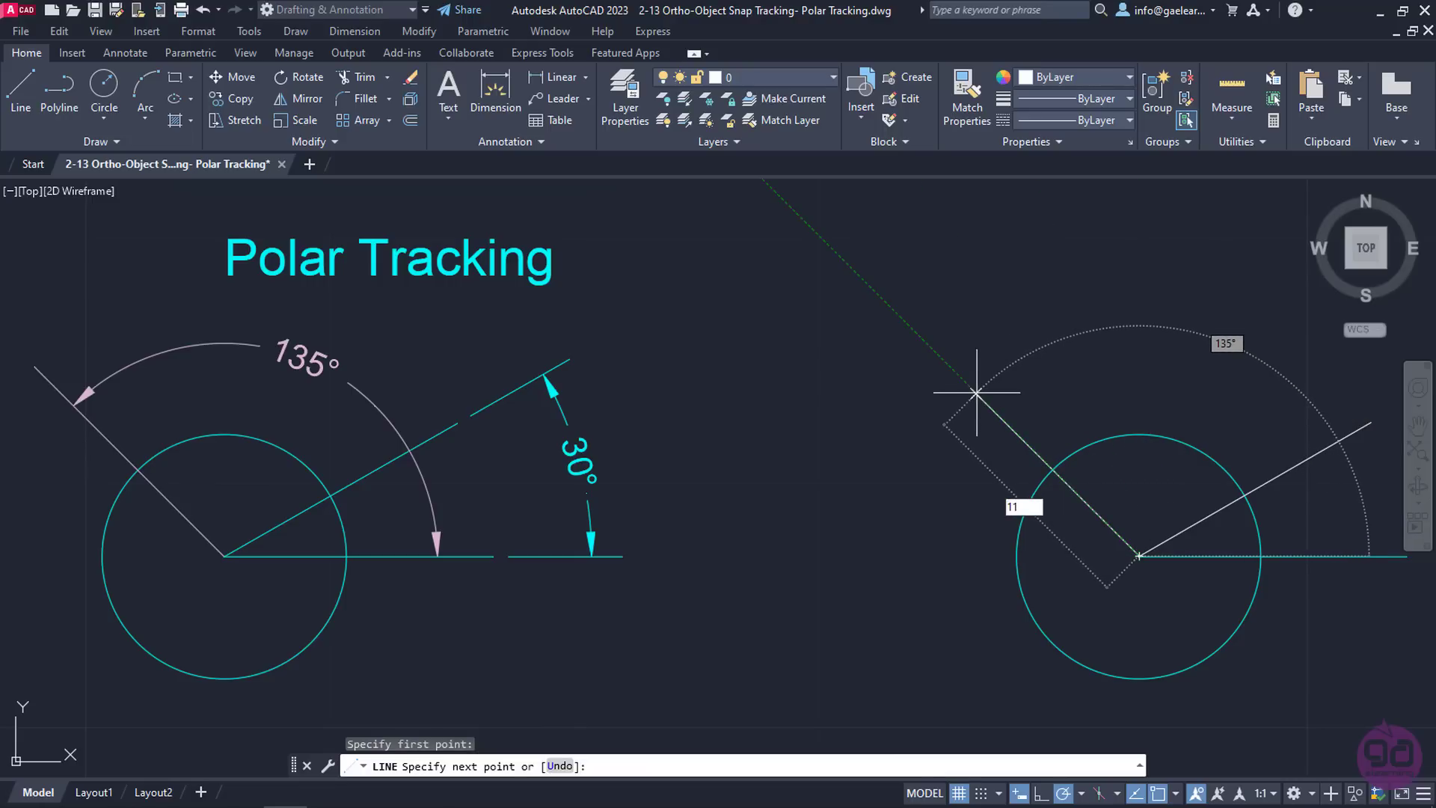
key(Return)
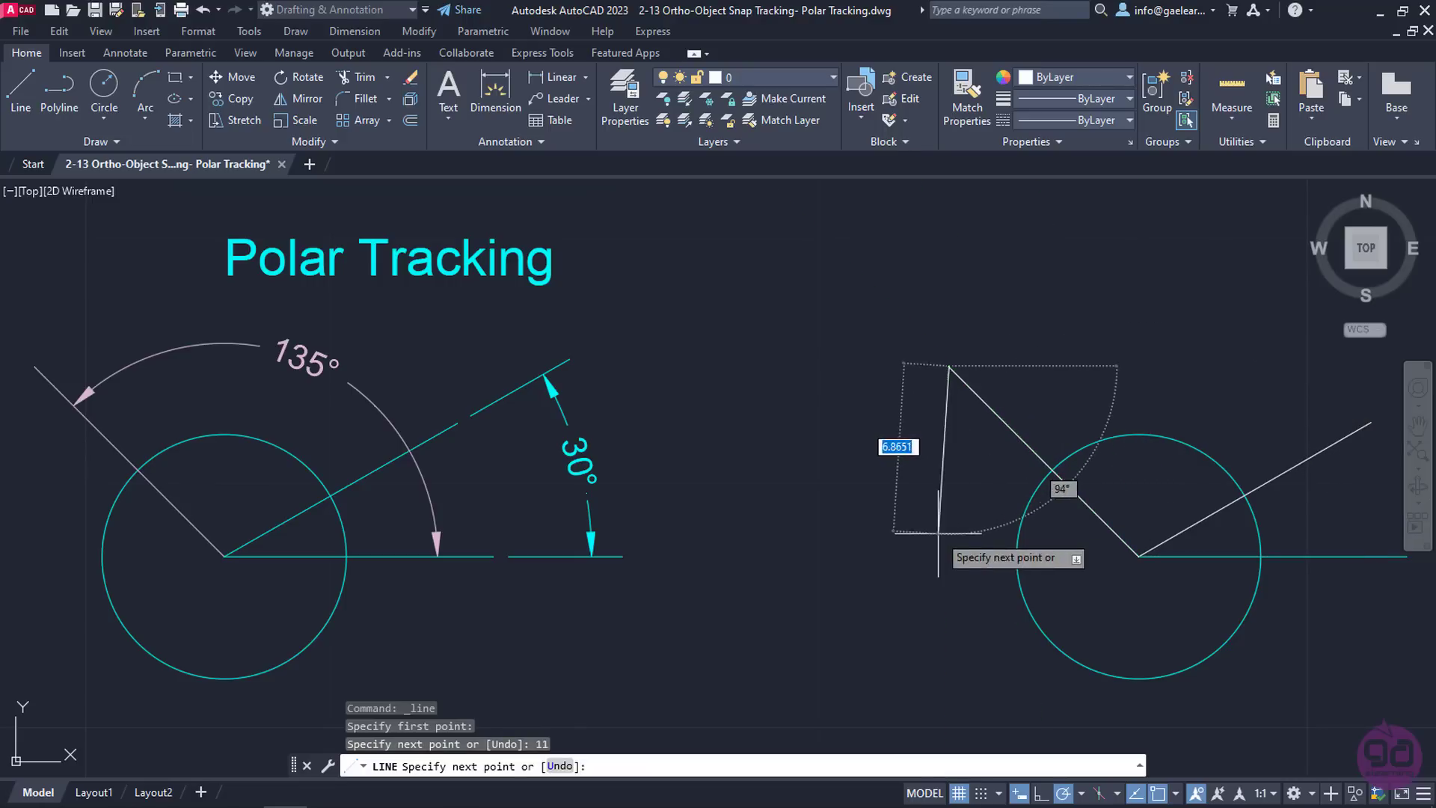
key(Return)
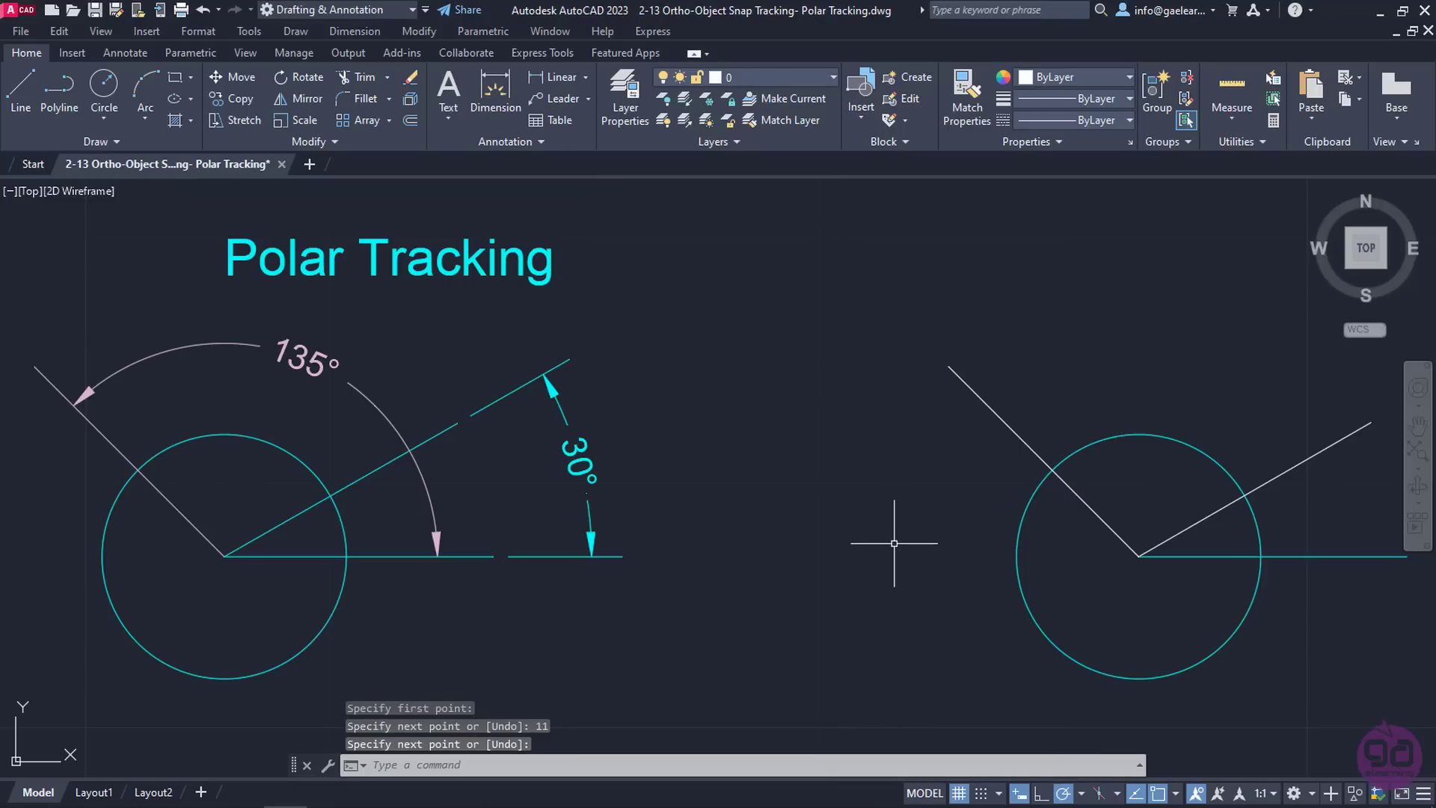